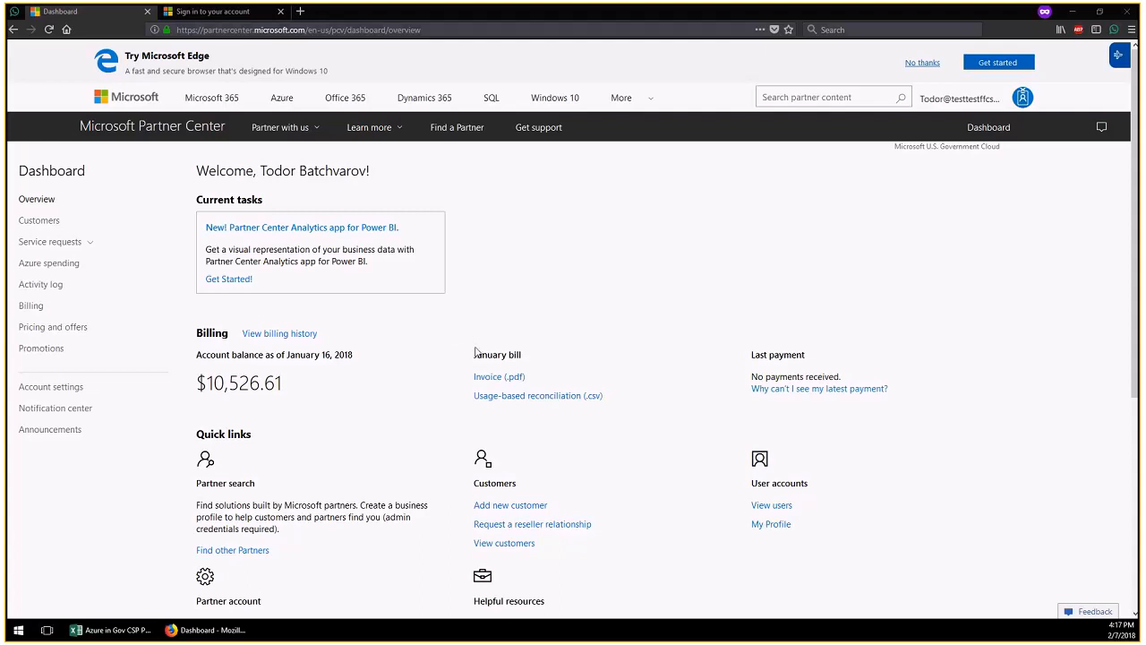
# Select CustomerDemoGov's customerdemogov.onmicrosoft.com domain in the customer list, then switch to the sign-in tab
pyautogui.click(53, 221)
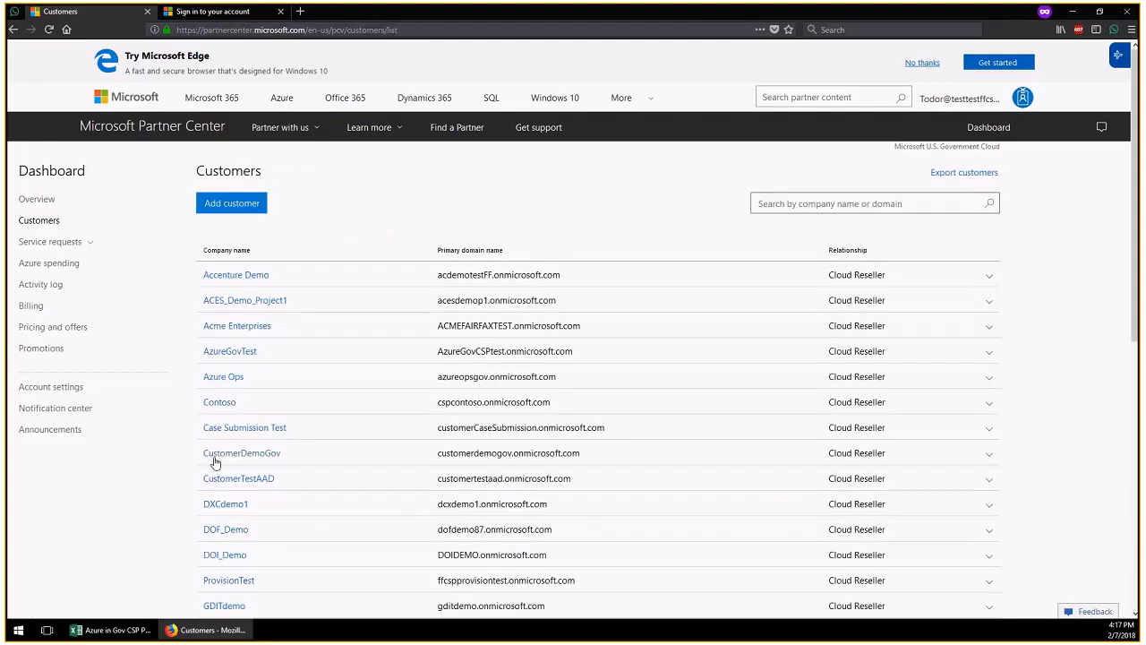
pyautogui.click(256, 459)
pyautogui.moveTo(437, 460); pyautogui.dragTo(594, 454)
pyautogui.hotkey('ctrl', 'c')
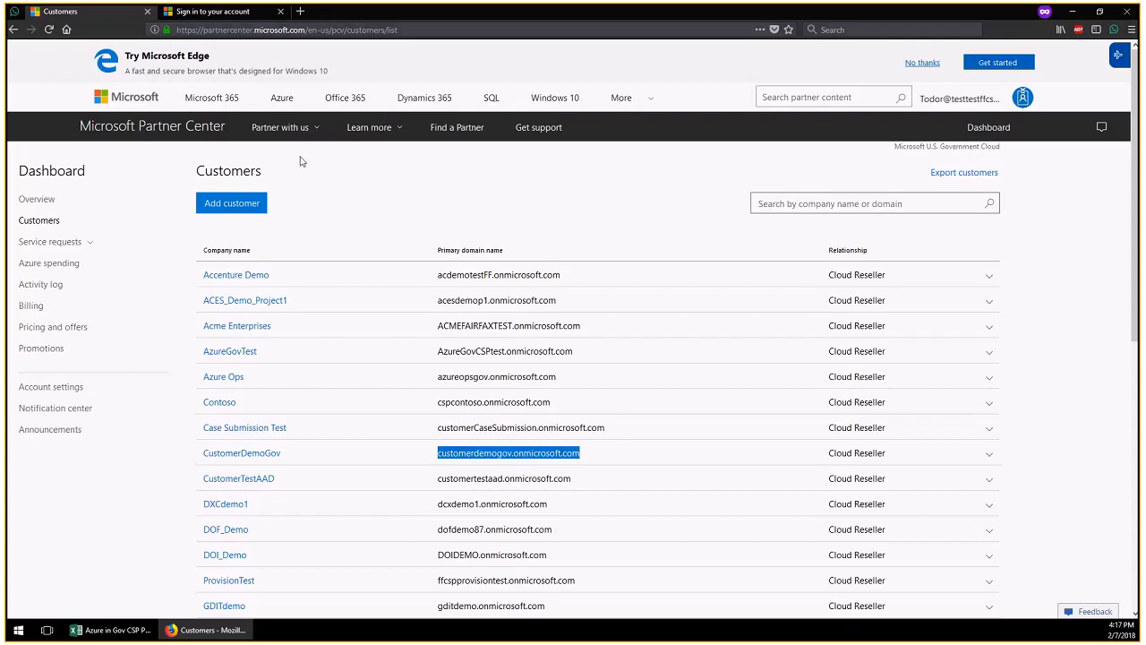
pyautogui.click(222, 14)
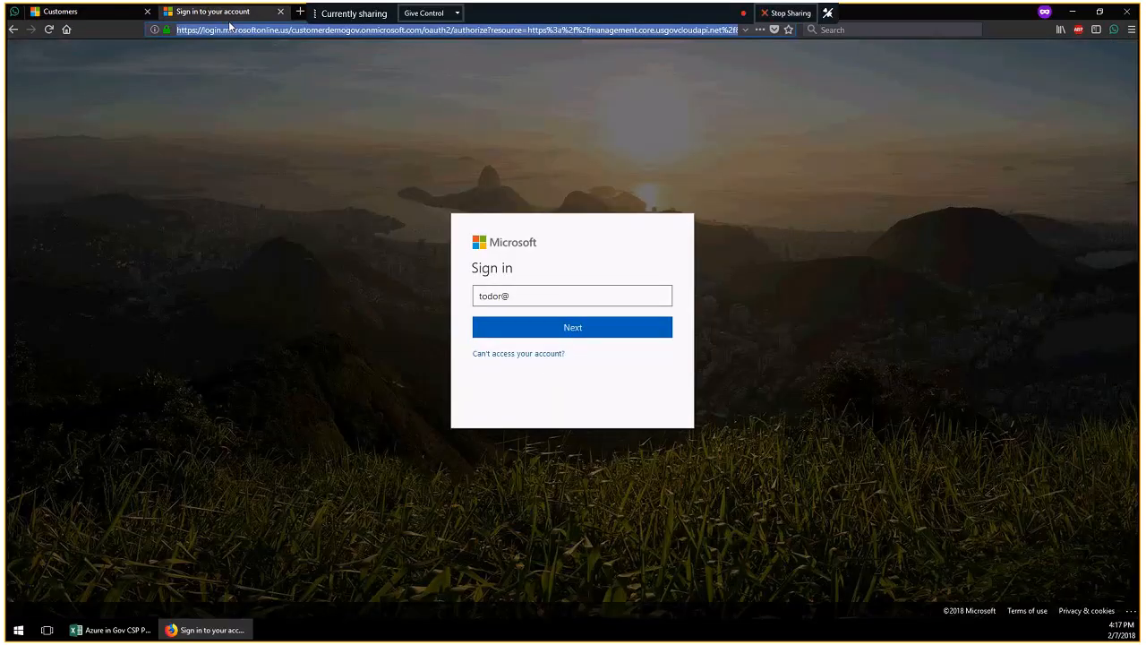
# Go to portal.azure.us/customerdemogov.onmicrosoft.com using the pasted customer domain
pyautogui.write('porat')
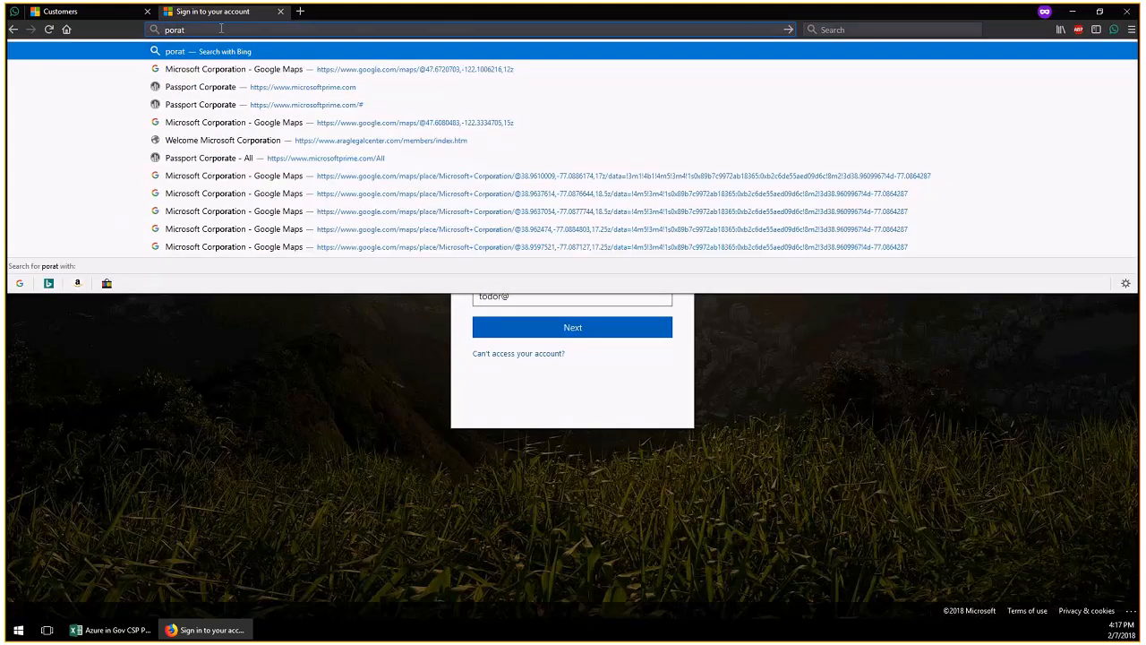
pyautogui.press('BackSpace')
pyautogui.press('BackSpace')
pyautogui.write('tal.azure.us/')
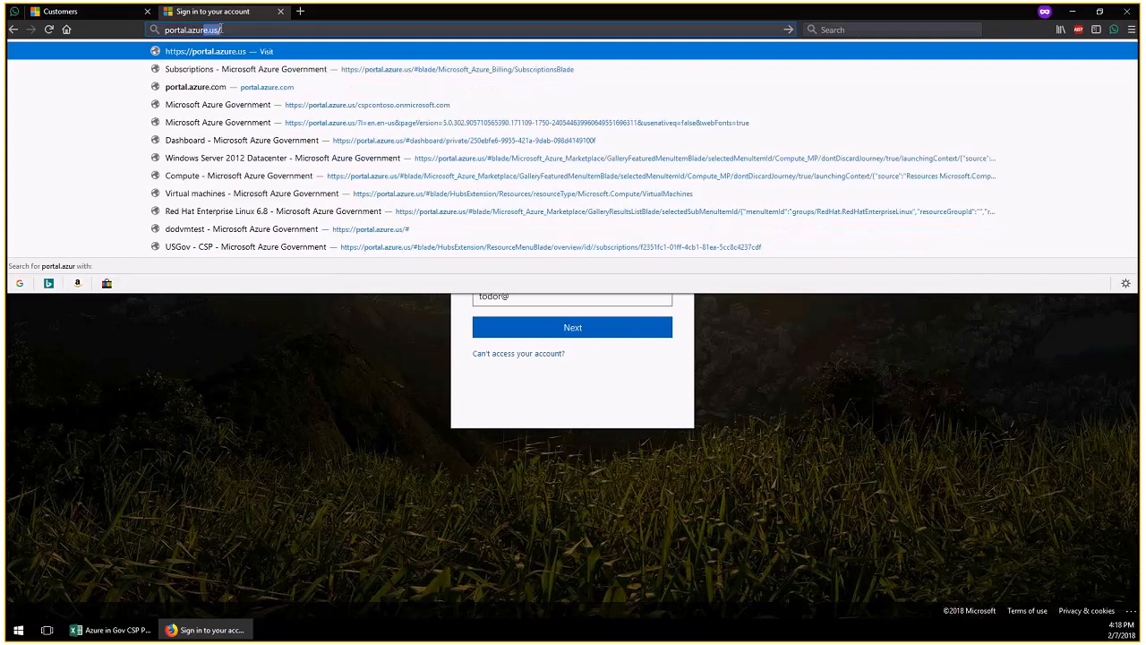
pyautogui.press('Return')
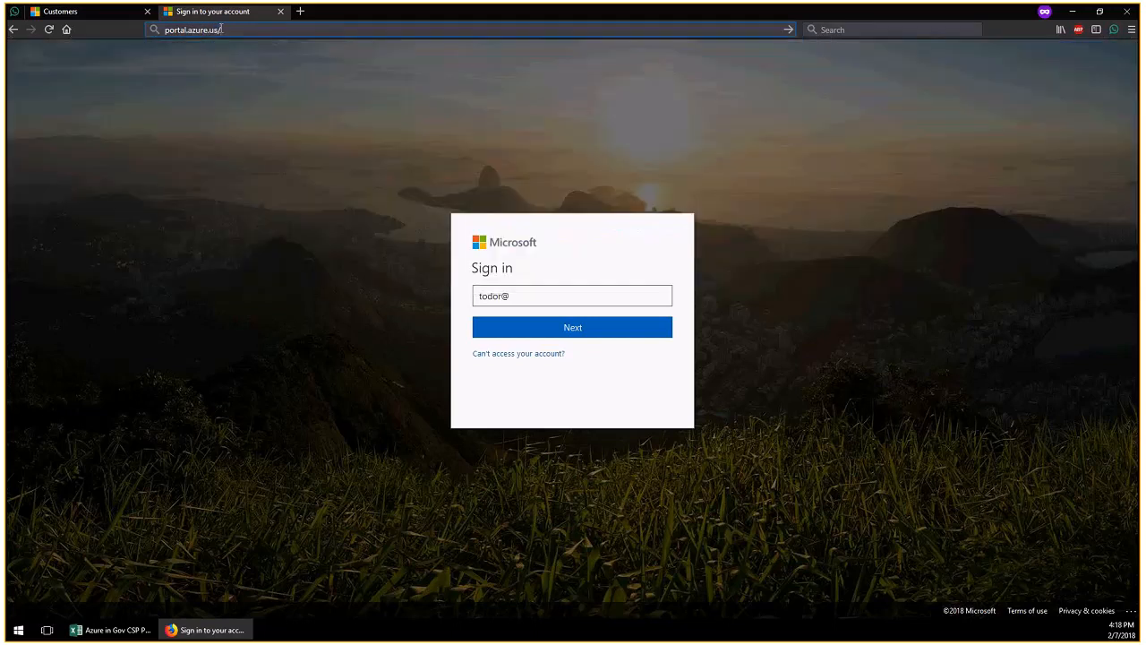
pyautogui.hotkey('ctrl', 'v')
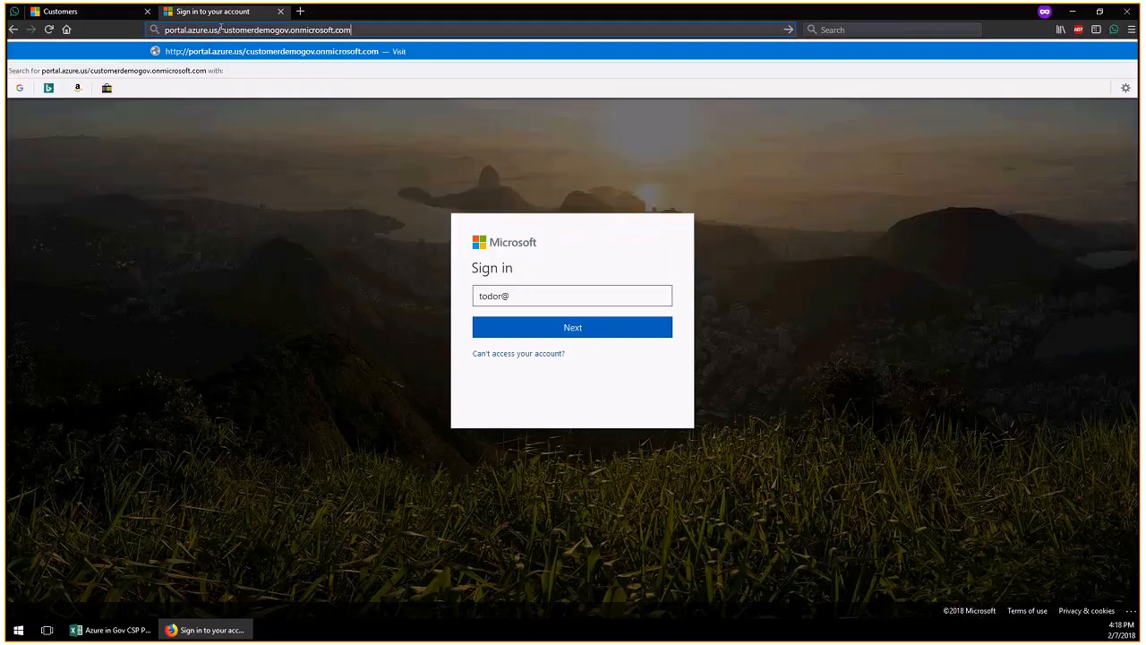
pyautogui.press('Return')
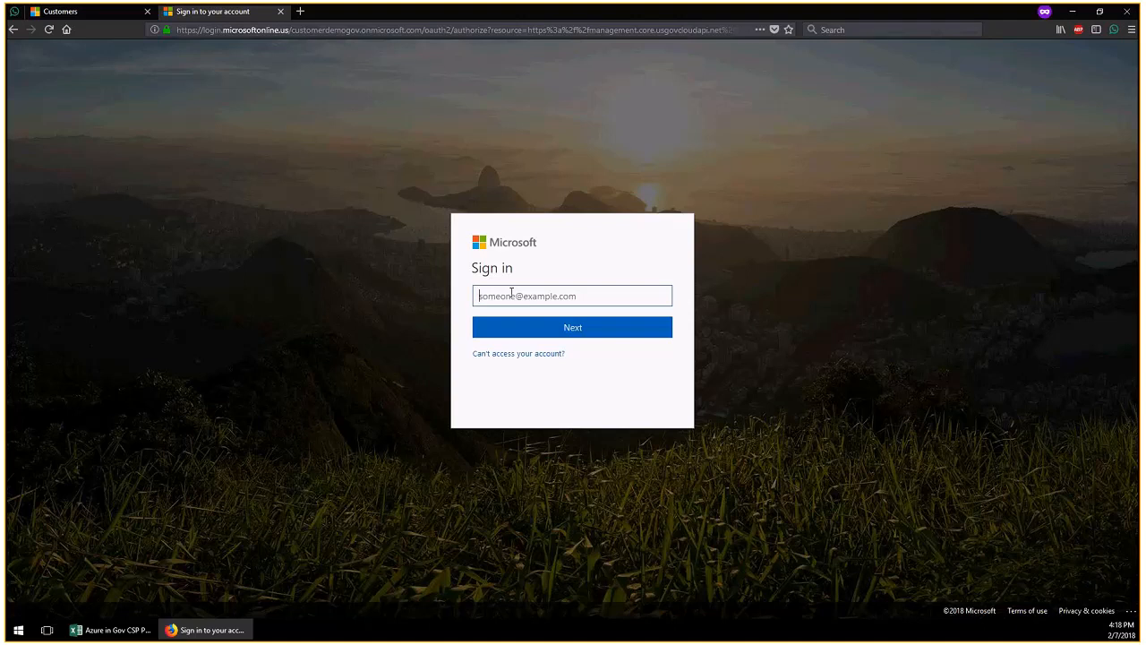
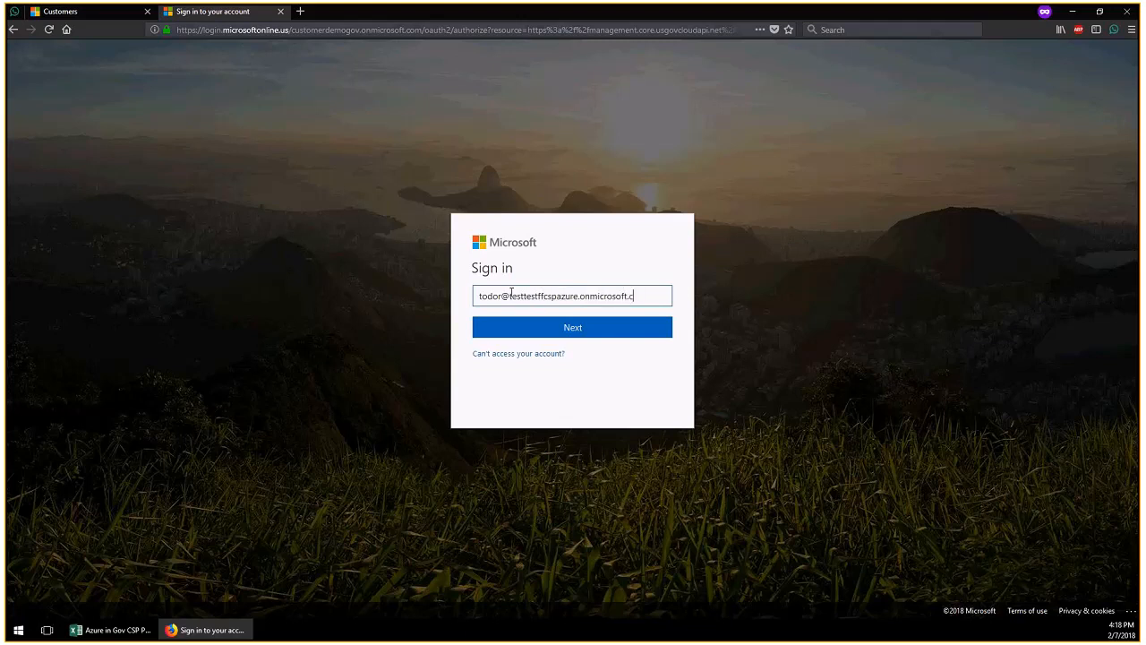
# Sign in with the partner account's e-mail and password, declining to stay signed in
pyautogui.press('Return')
pyautogui.write('•••••••••••')
pyautogui.press('Return')
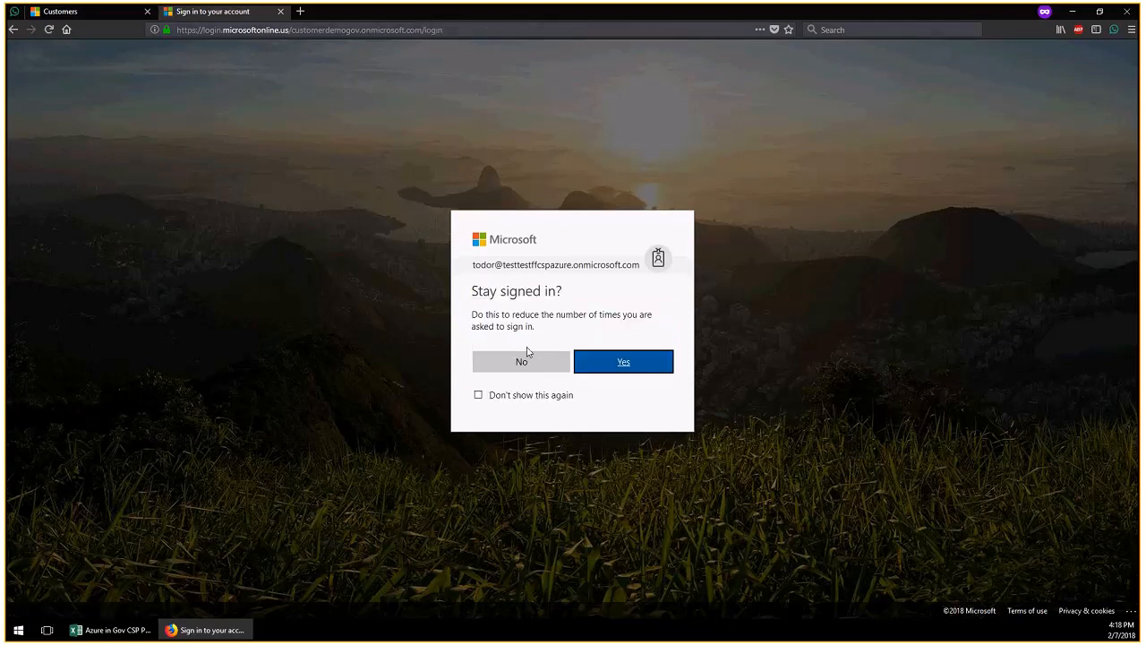
pyautogui.click(530, 360)
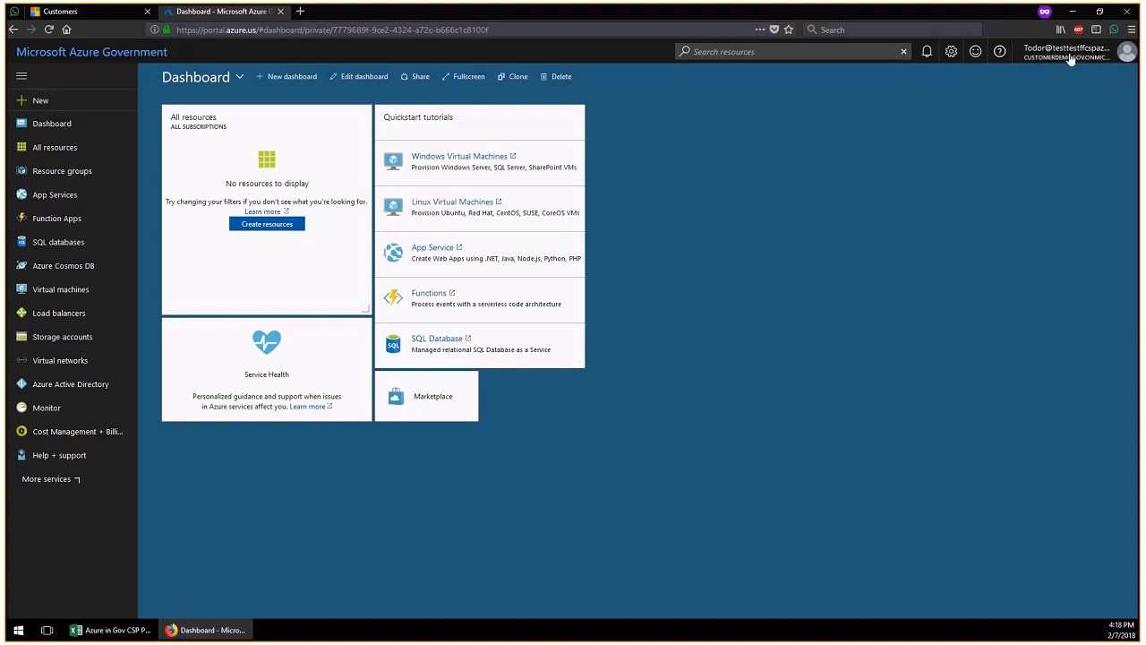
# Open the Subscriptions list via More services, showing the active Azure Government CSP subscription
pyautogui.click(1070, 59)
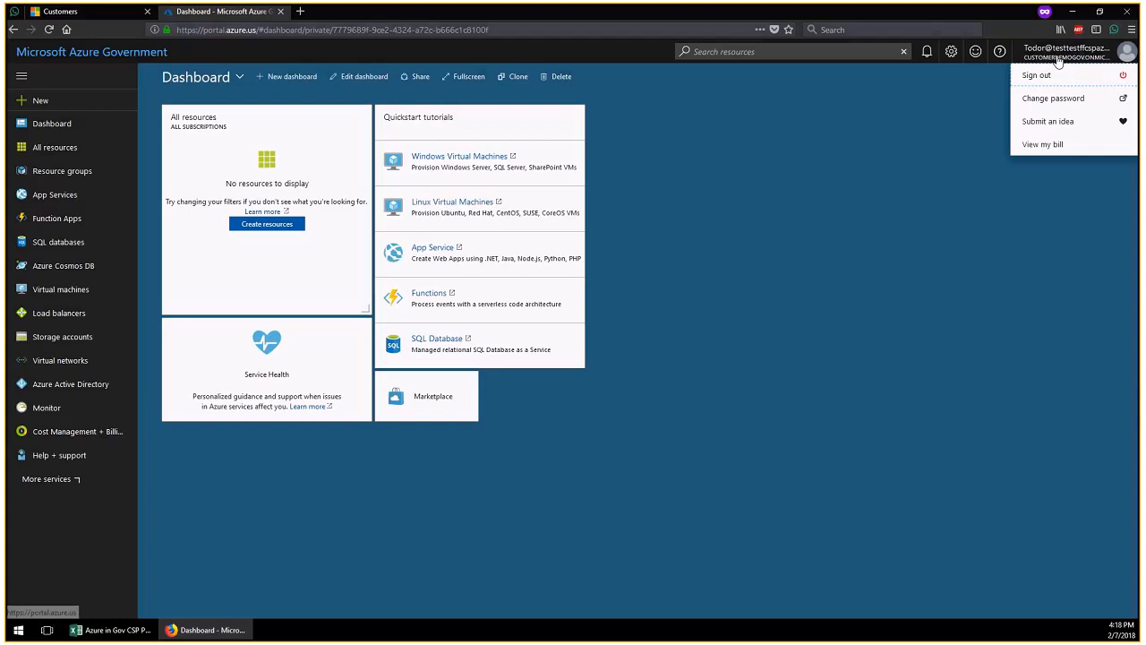
pyautogui.click(1001, 113)
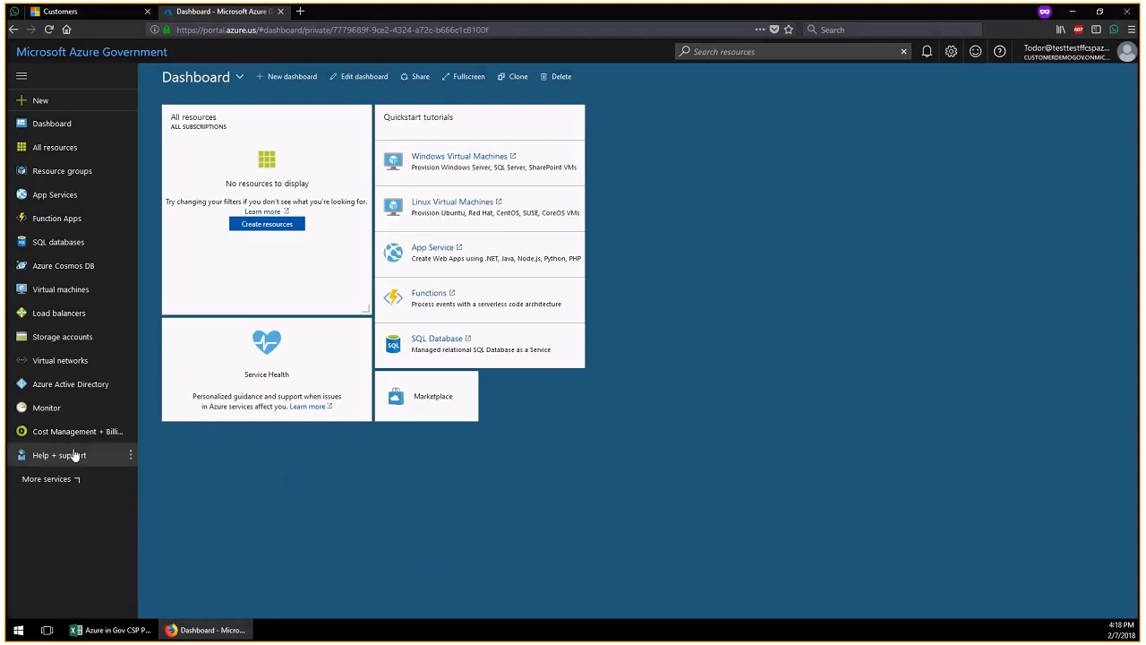
pyautogui.click(65, 481)
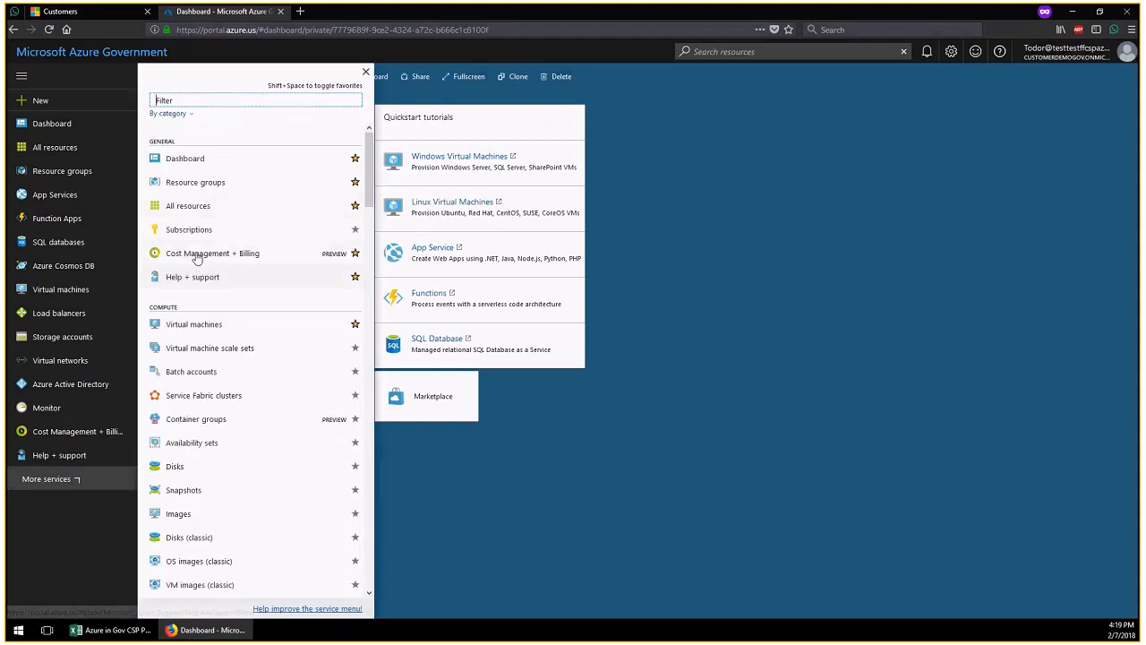
pyautogui.click(196, 231)
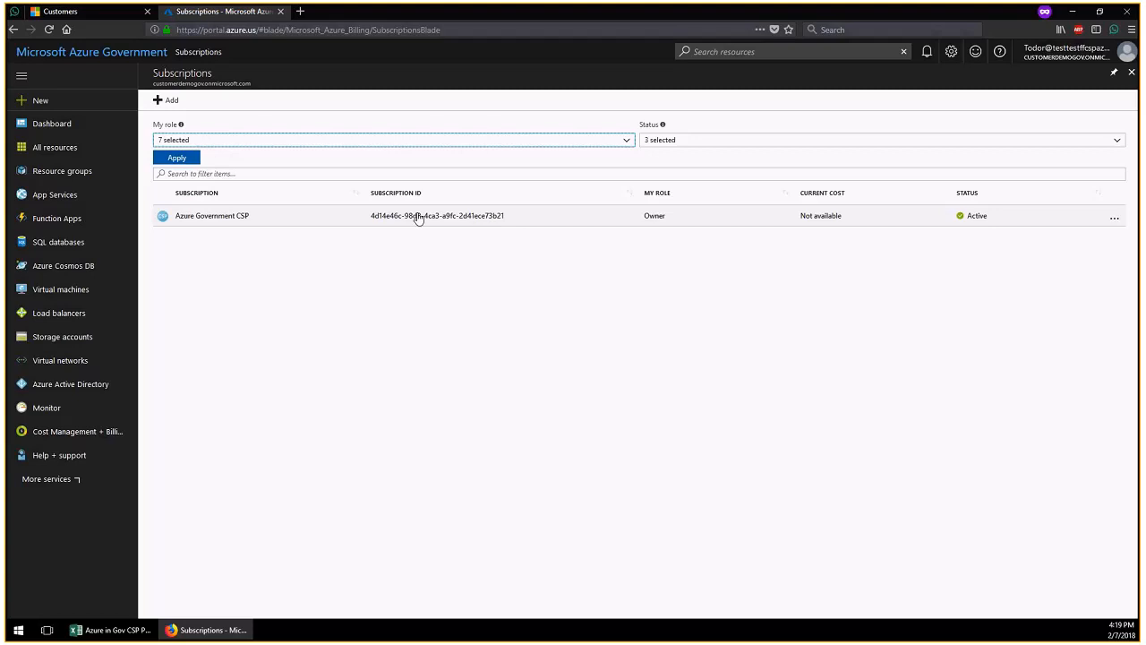
# Add the CustomerDemoGov admin as Owner in the subscription's Access control (IAM), then sign out
pyautogui.click(418, 218)
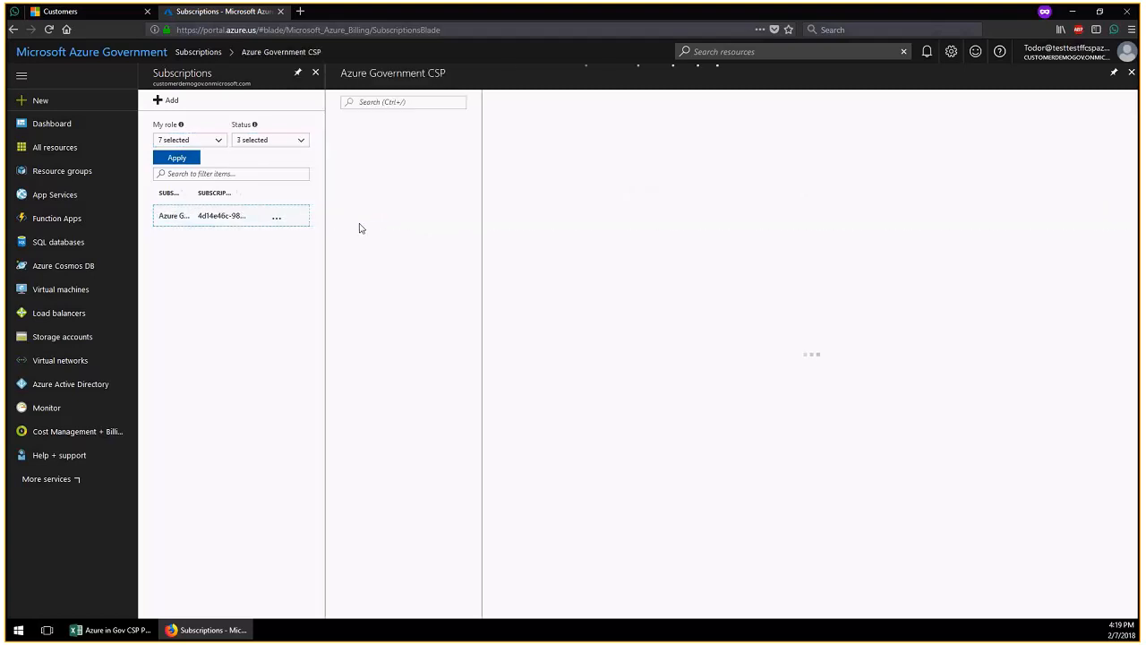
pyautogui.click(401, 157)
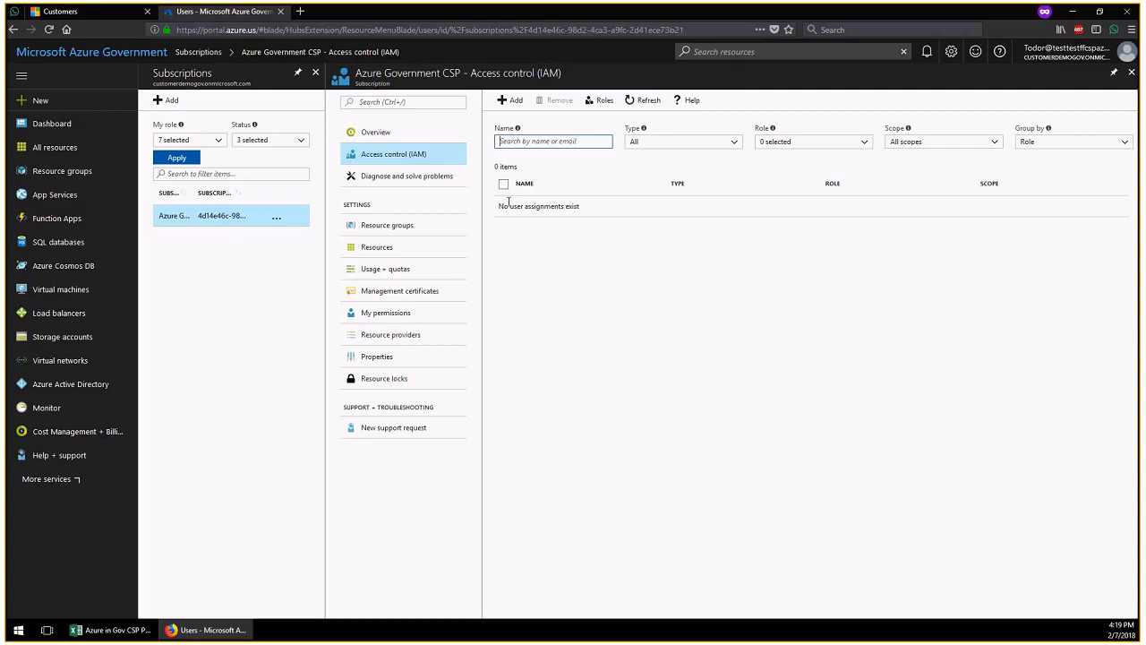
pyautogui.click(513, 103)
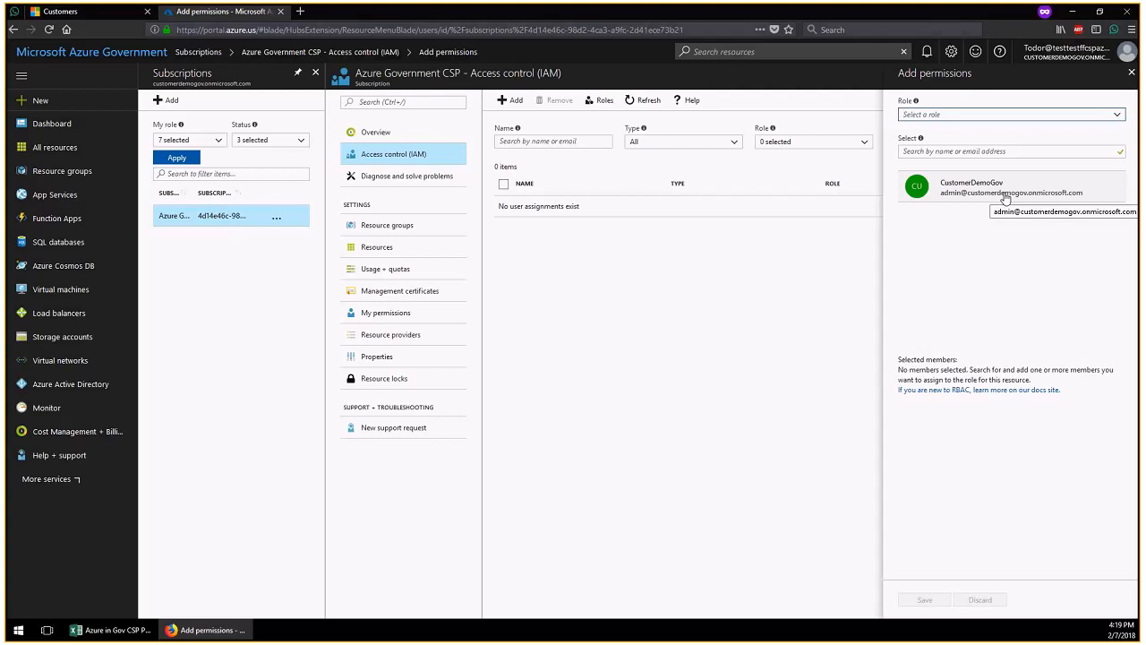
pyautogui.click(1005, 199)
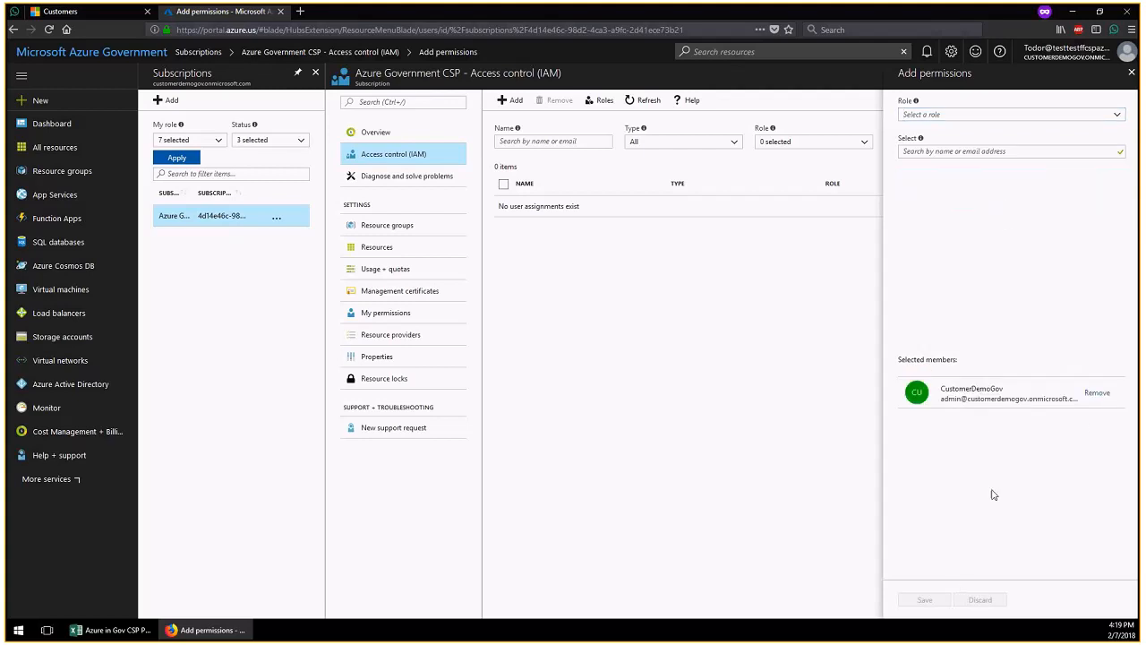
pyautogui.click(1101, 113)
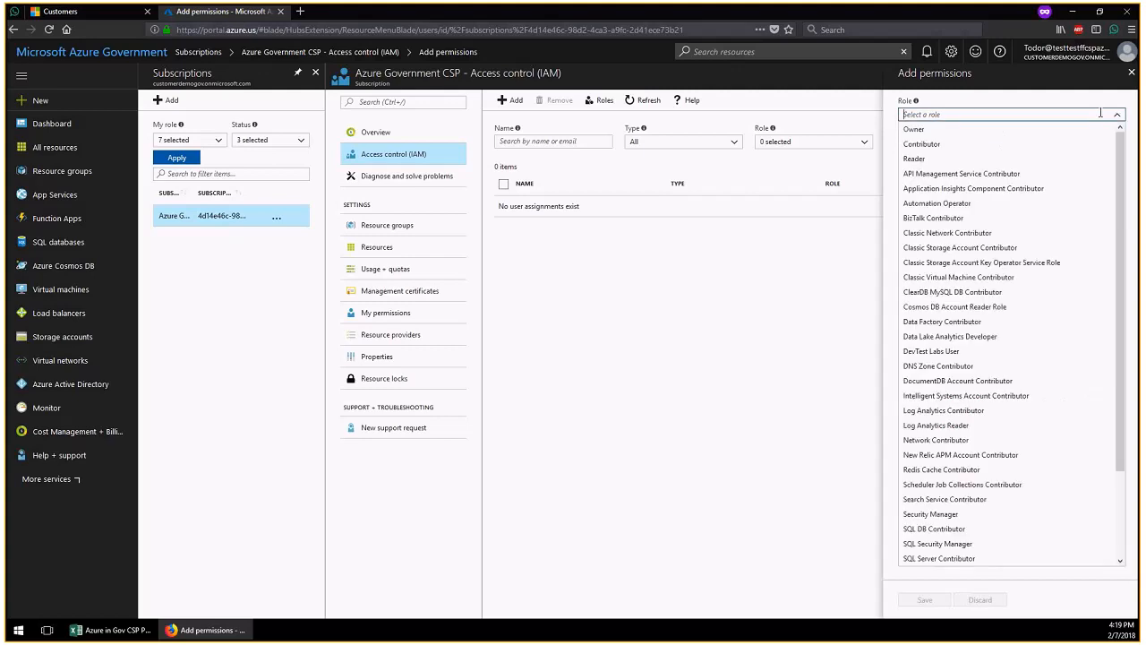
pyautogui.click(915, 130)
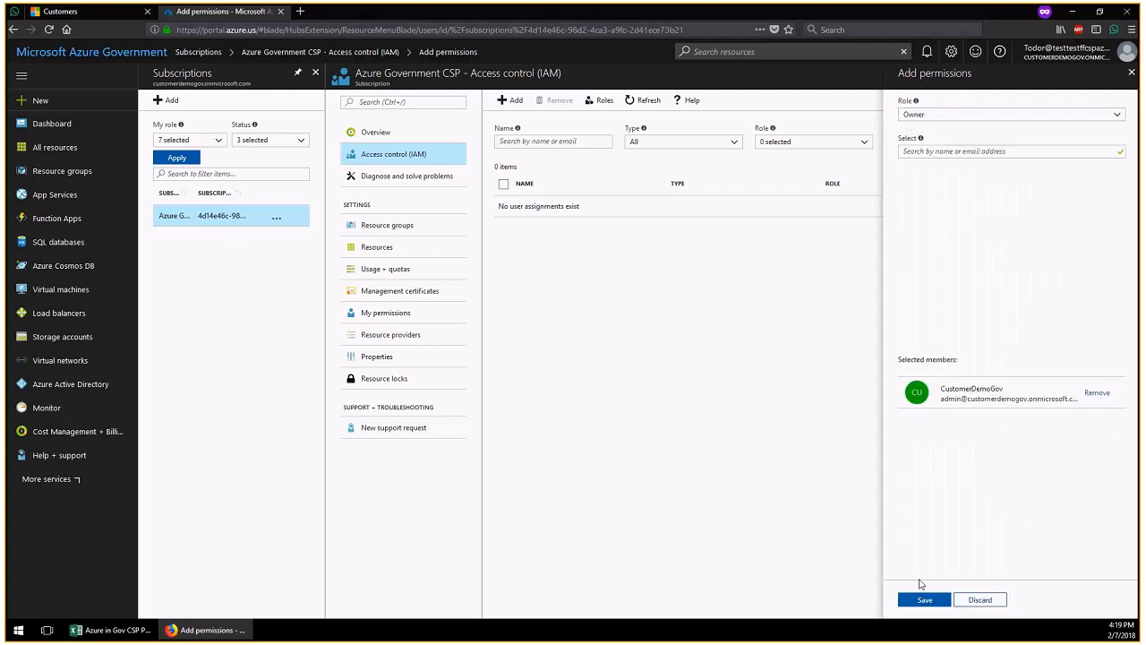
pyautogui.click(930, 604)
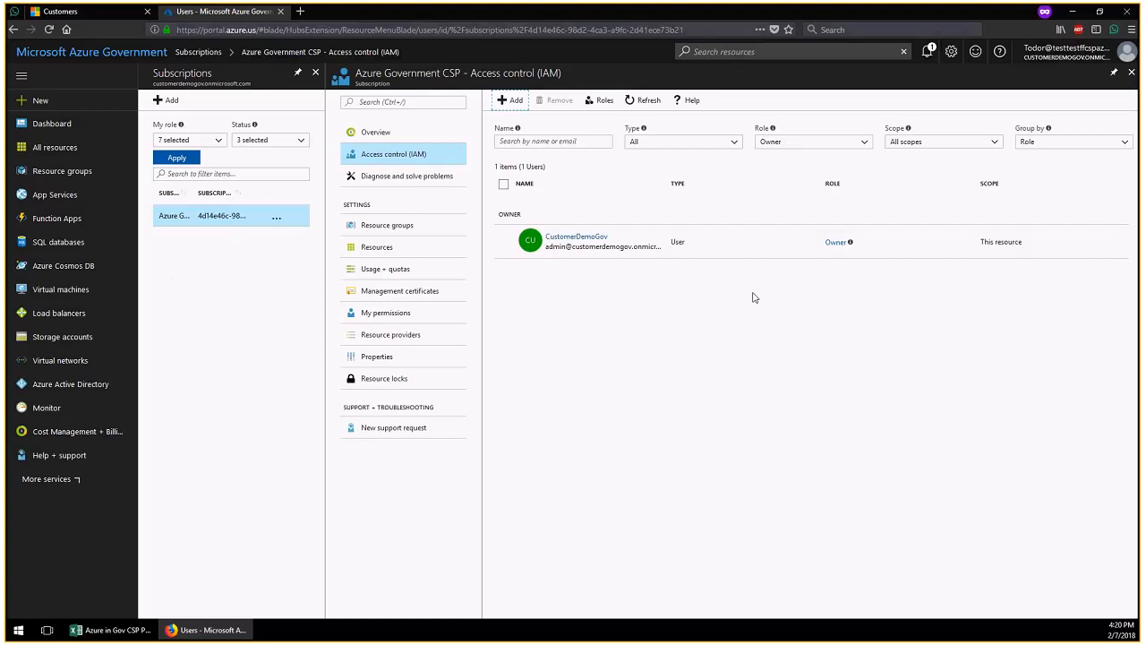
pyautogui.click(1073, 56)
pyautogui.click(1051, 77)
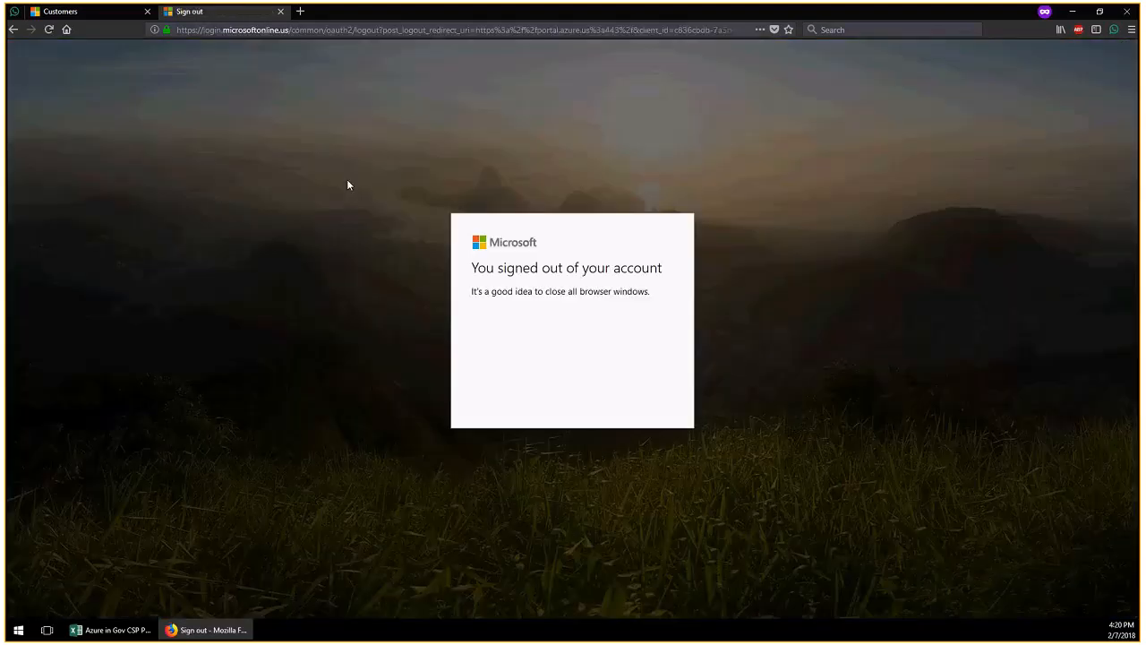
# Go to portal.azure.us/customerdemogov.onmicrosoft.com in the address bar
pyautogui.click(258, 27)
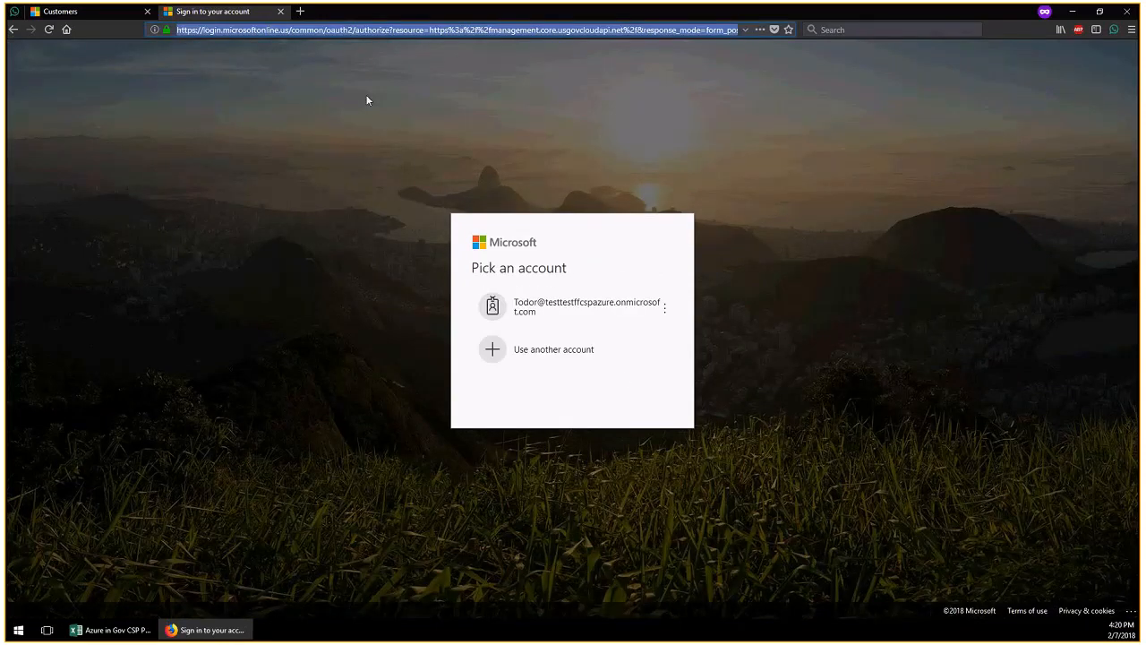
pyautogui.write('portal.azu')
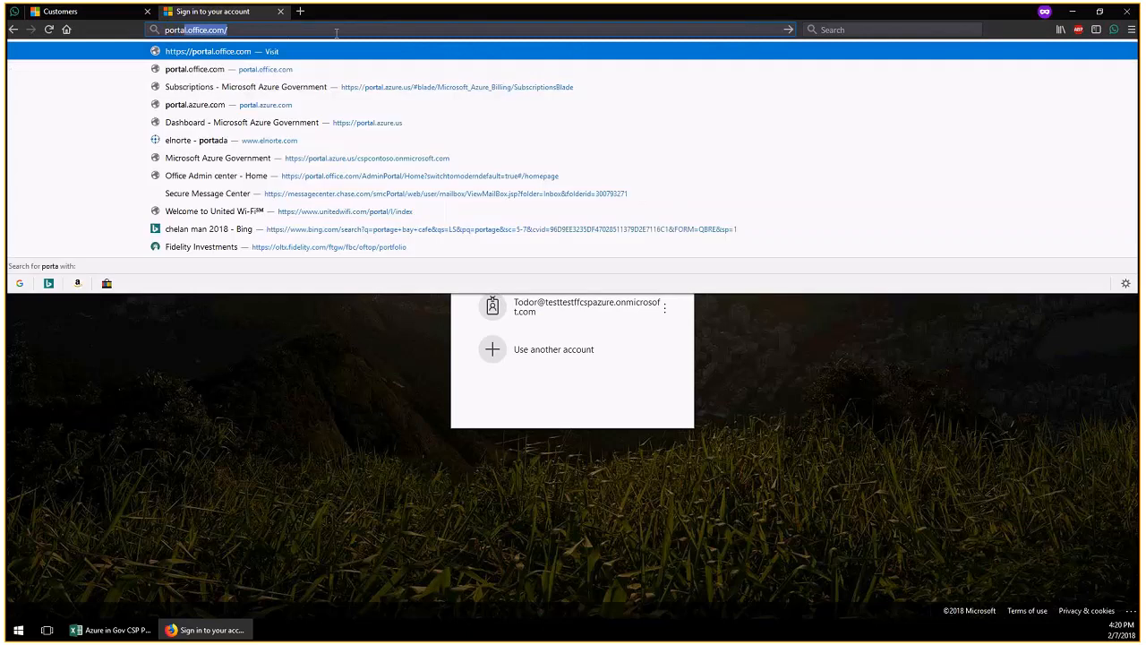
pyautogui.write('re.us')
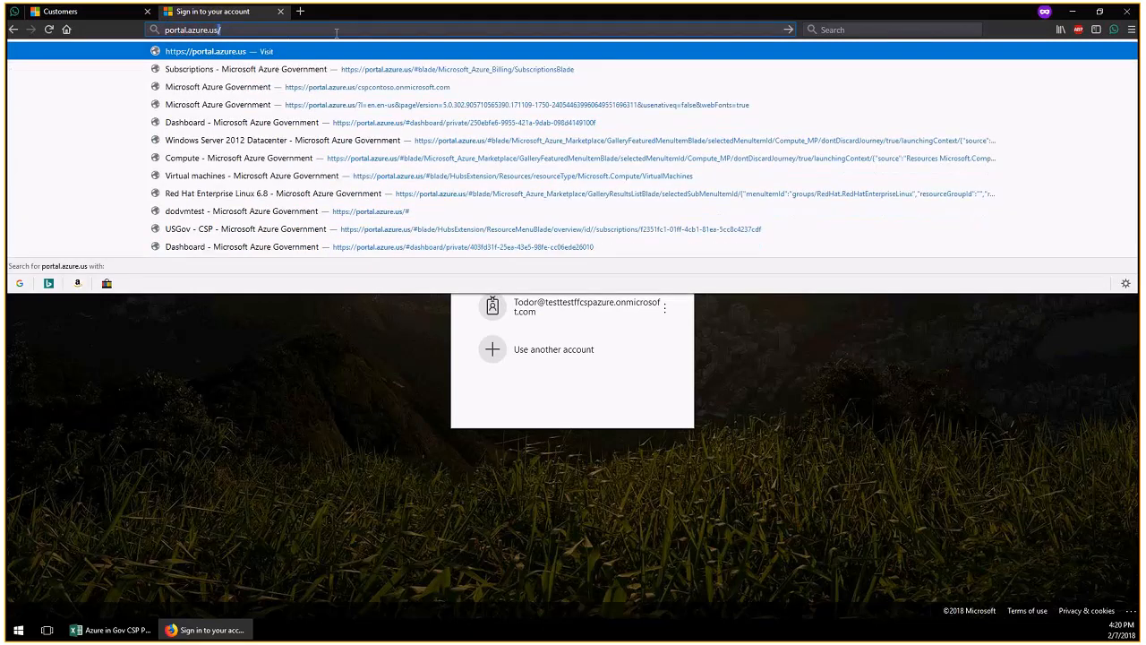
pyautogui.press('Return')
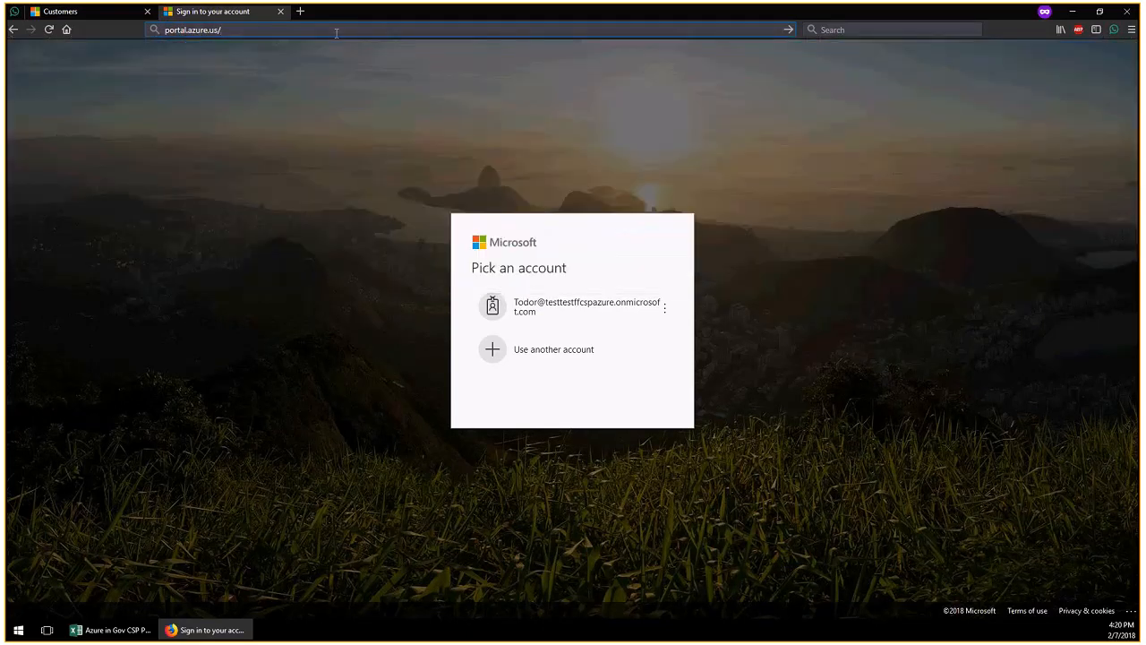
pyautogui.write('customer')
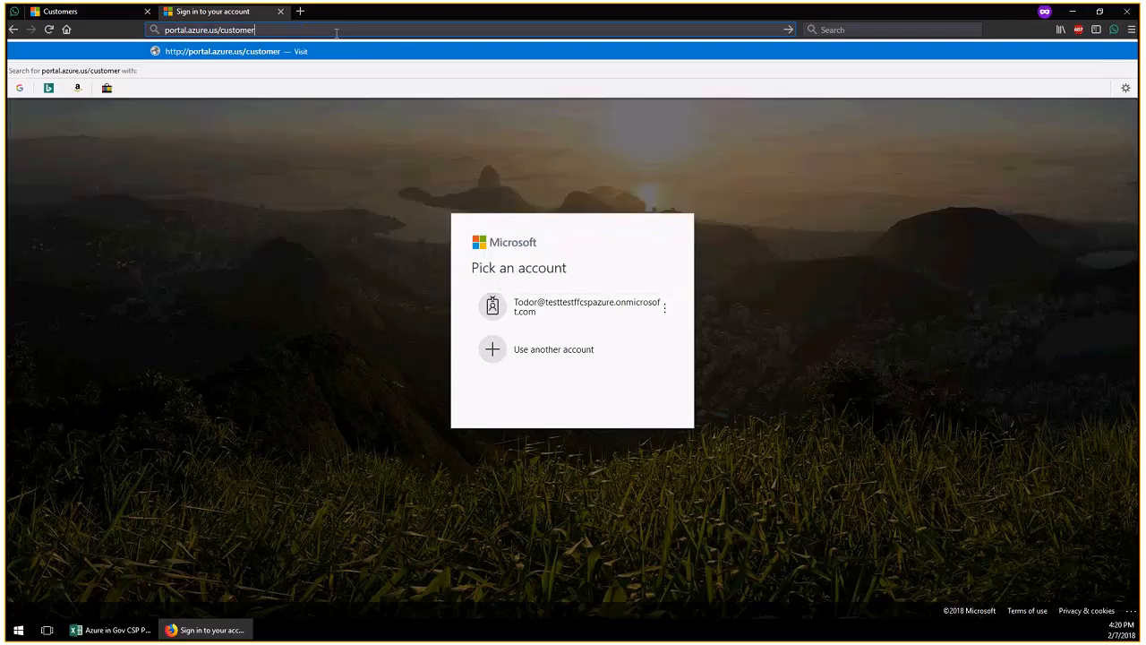
pyautogui.write('demo')
pyautogui.write('gov.')
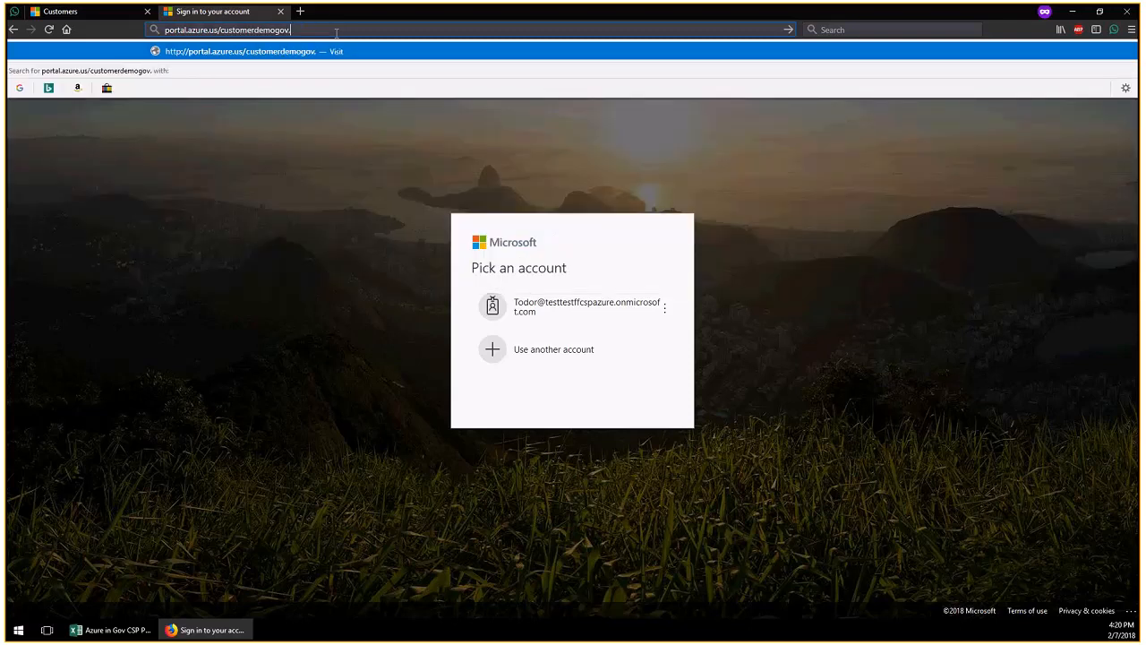
pyautogui.write('onmicrosoft.com')
pyautogui.press('Return')
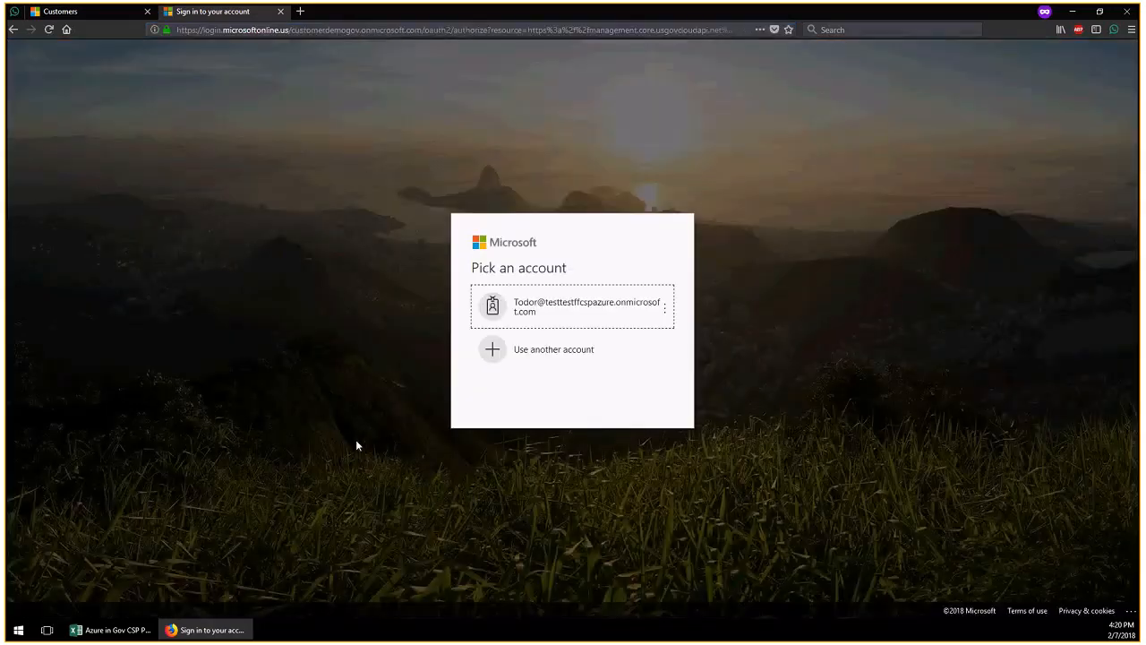
# Sign in with a different account using the customer admin's e-mail and pasted password
pyautogui.click(548, 351)
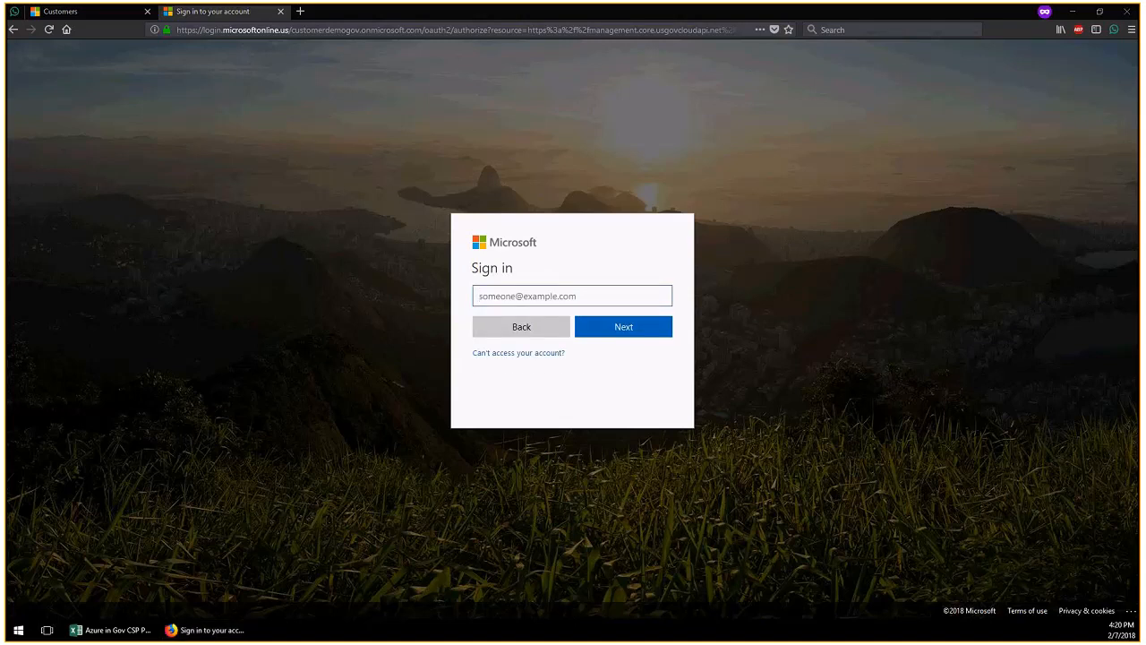
pyautogui.click(512, 296)
pyautogui.click(520, 326)
pyautogui.click(625, 327)
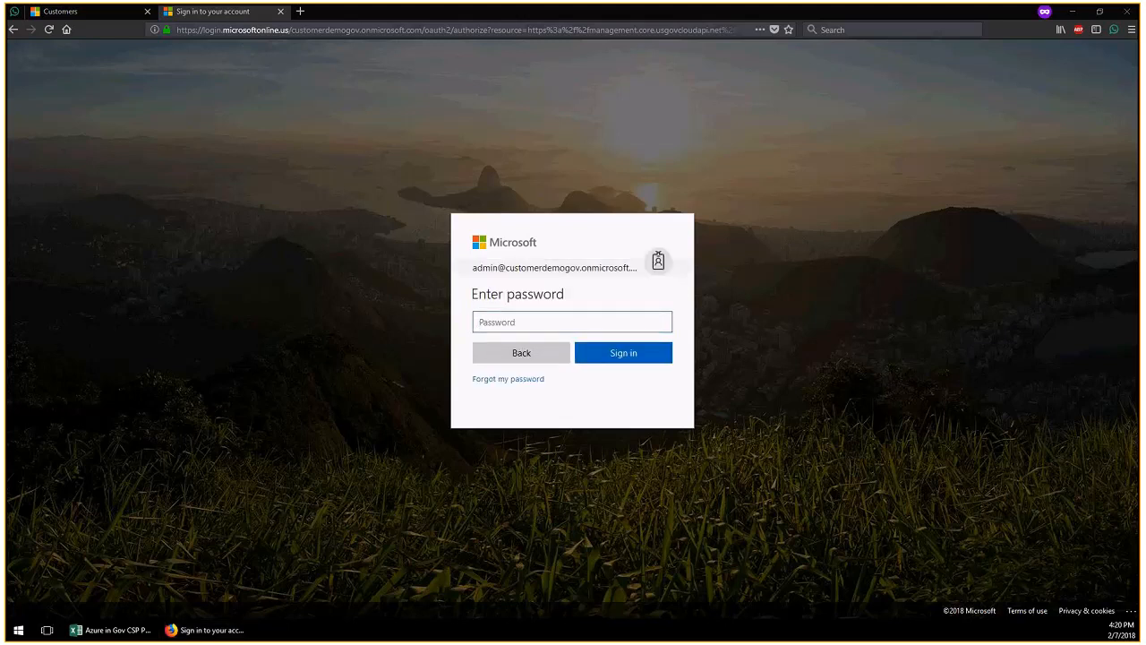
pyautogui.hotkey('ctrl', 'v')
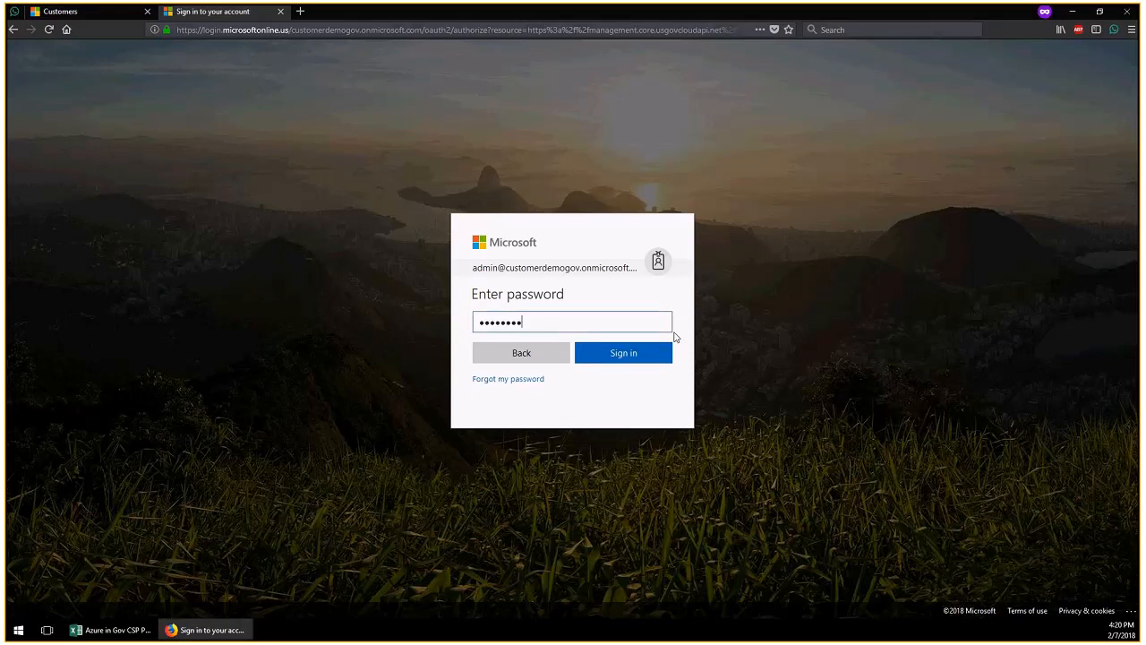
pyautogui.click(620, 354)
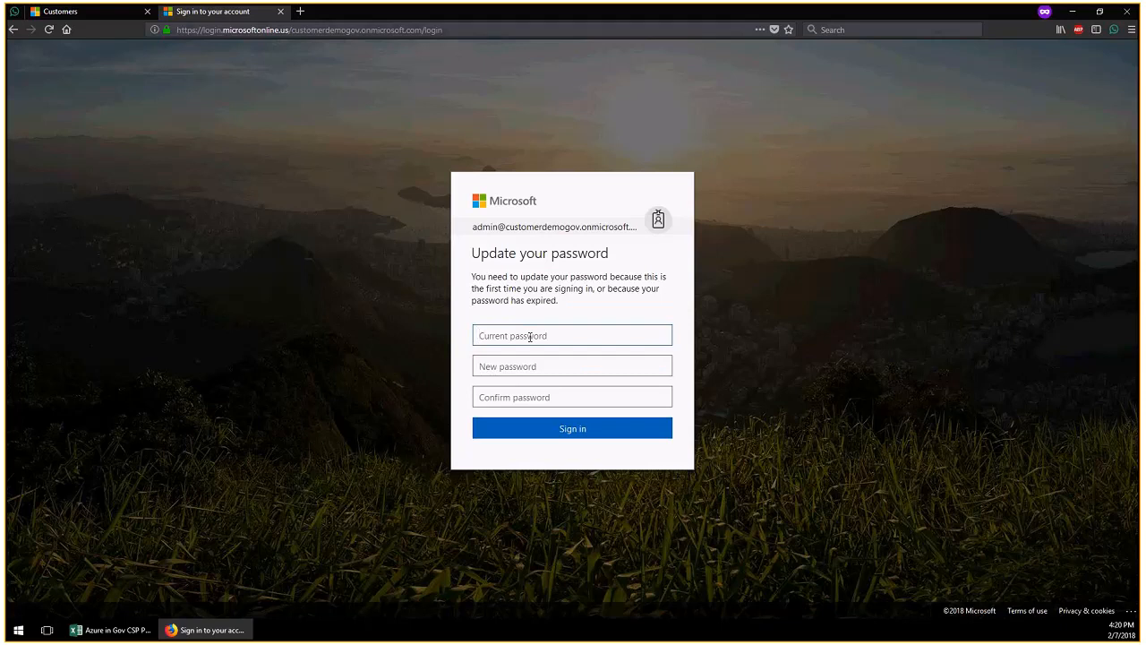
# Replace the expired password by entering the current password and a new confirmed one
pyautogui.hotkey('ctrl', 'v')
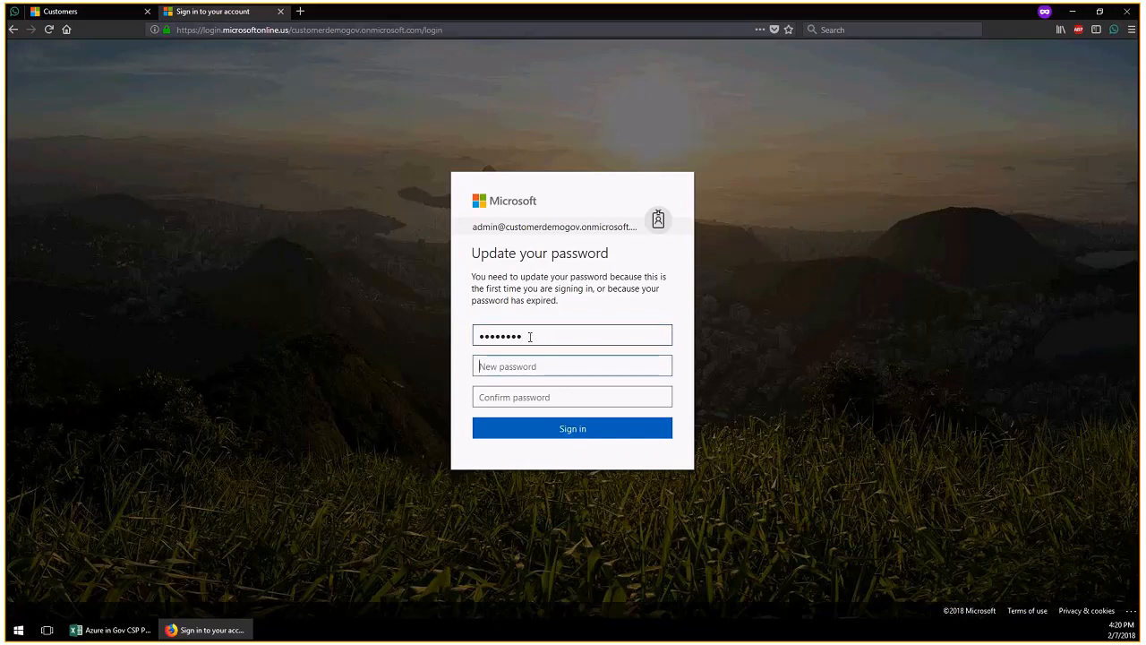
pyautogui.press('Tab')
pyautogui.write('************')
pyautogui.press('Tab')
pyautogui.write('*****')
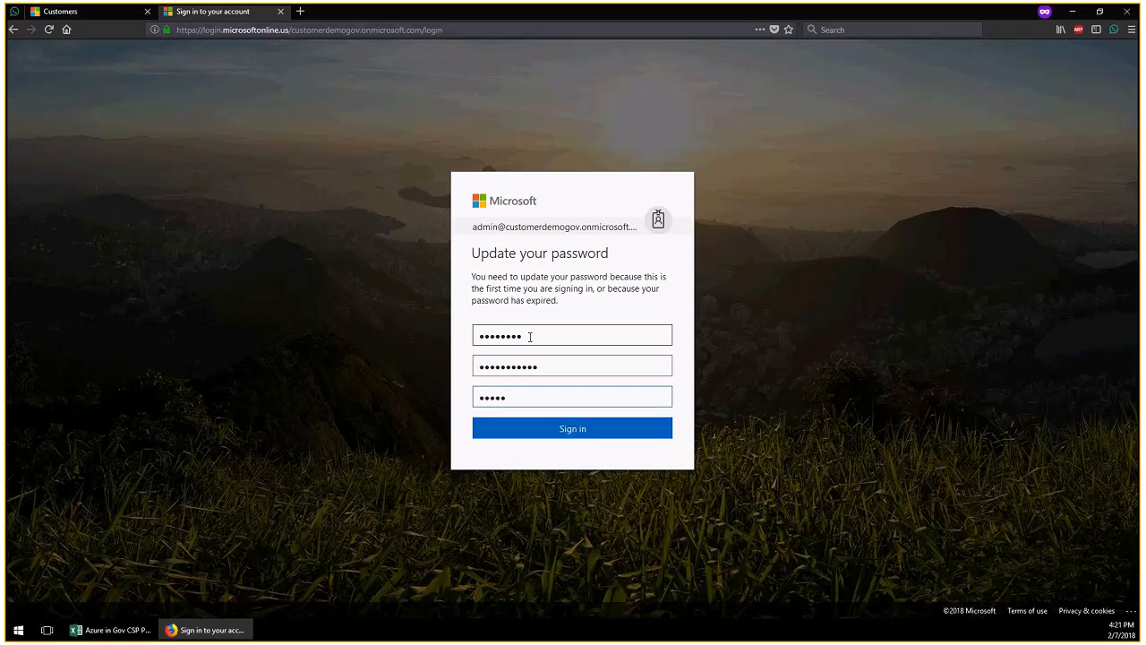
pyautogui.write('*******')
pyautogui.press('Return')
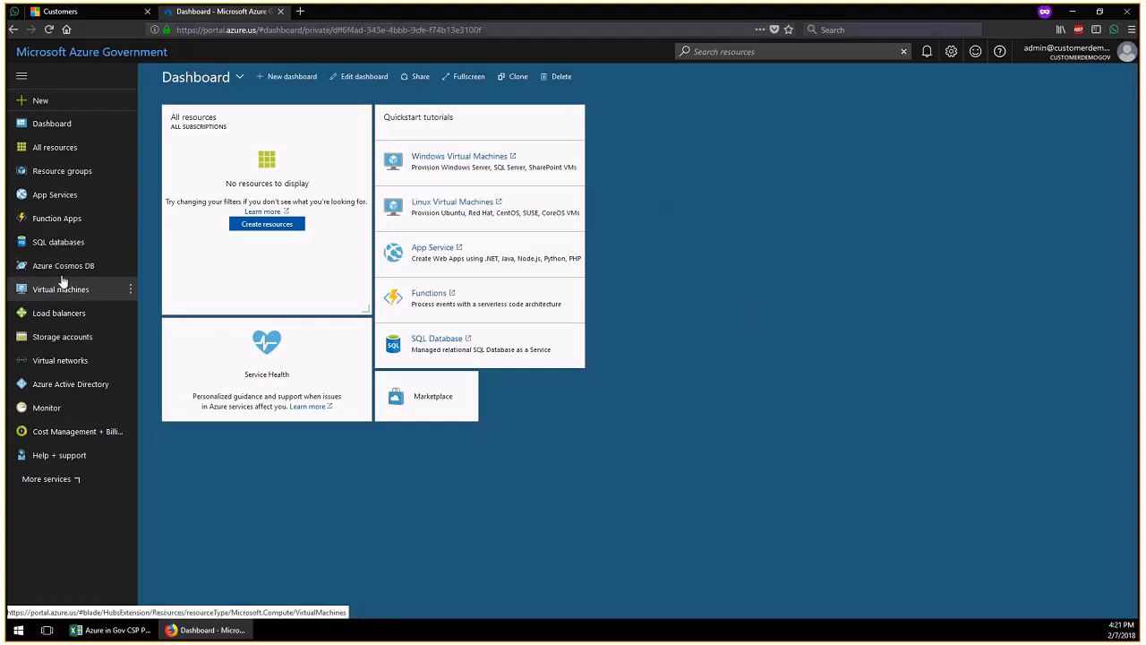
# Start a new Windows Server 2016 Datacenter VM, keeping the location at USGov Iowa
pyautogui.click(45, 101)
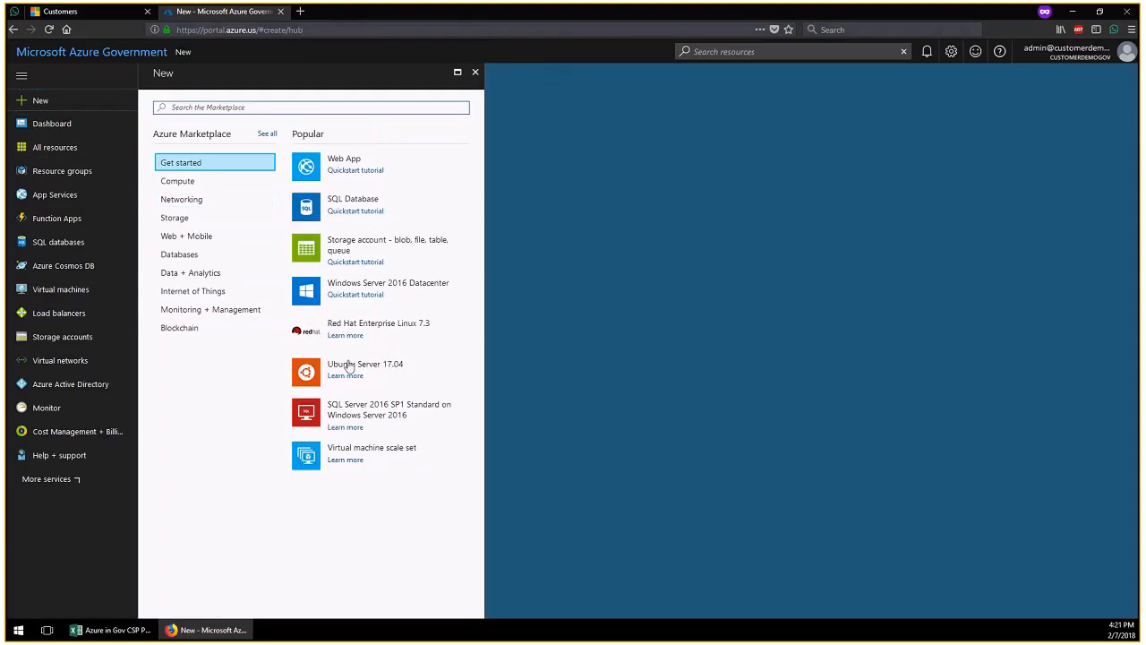
pyautogui.click(368, 285)
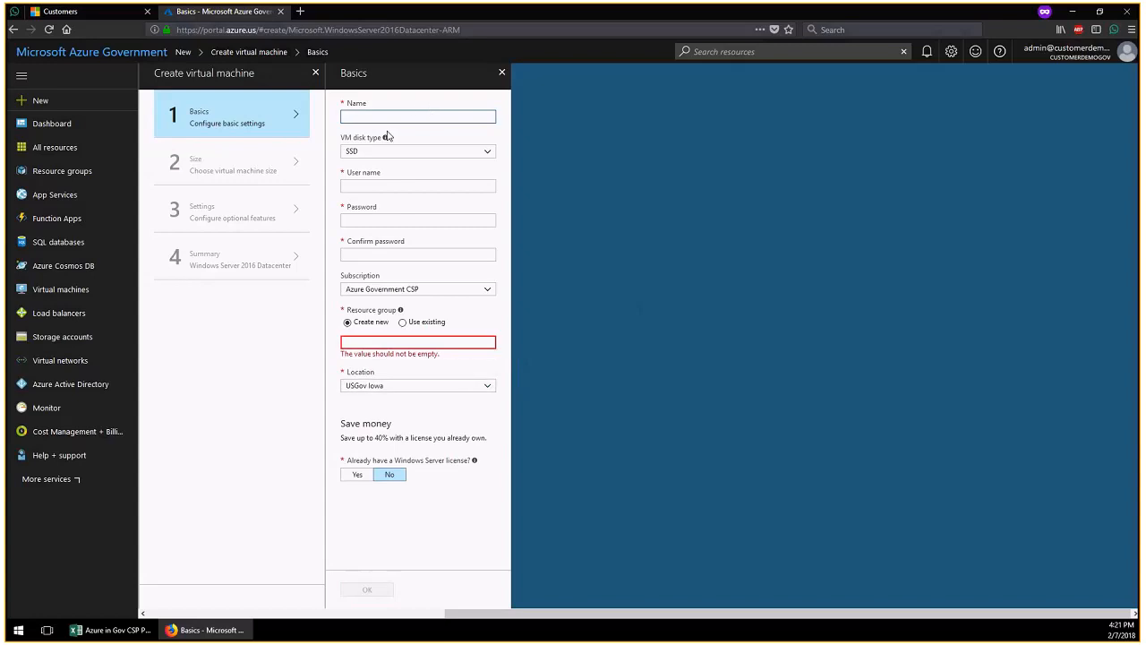
pyautogui.click(489, 387)
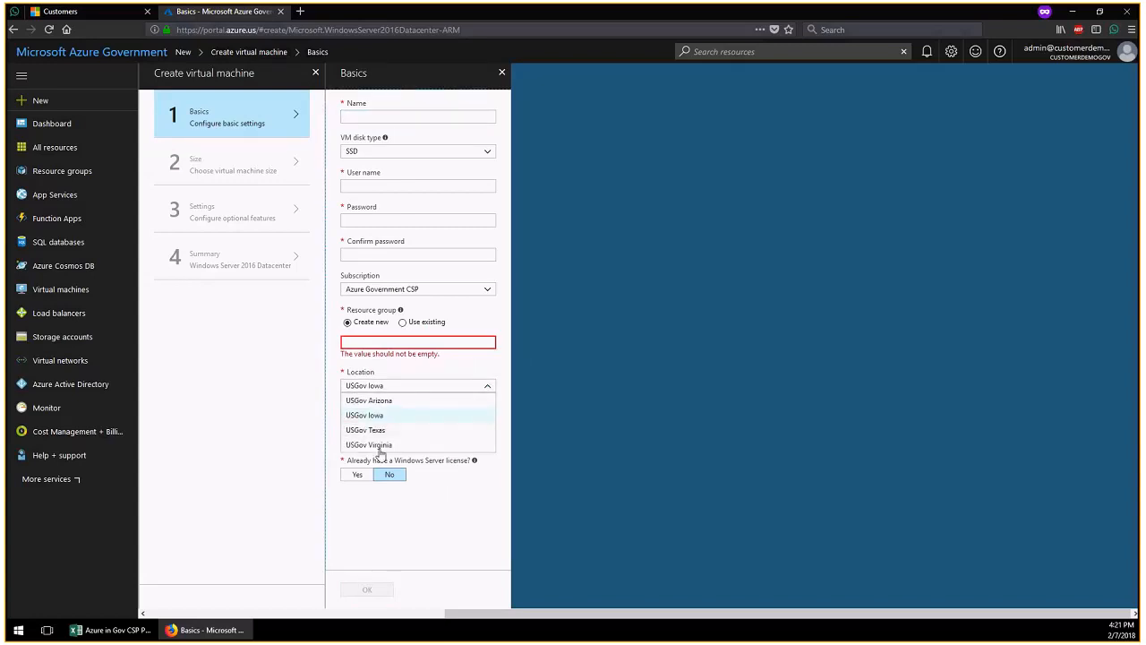
pyautogui.click(584, 396)
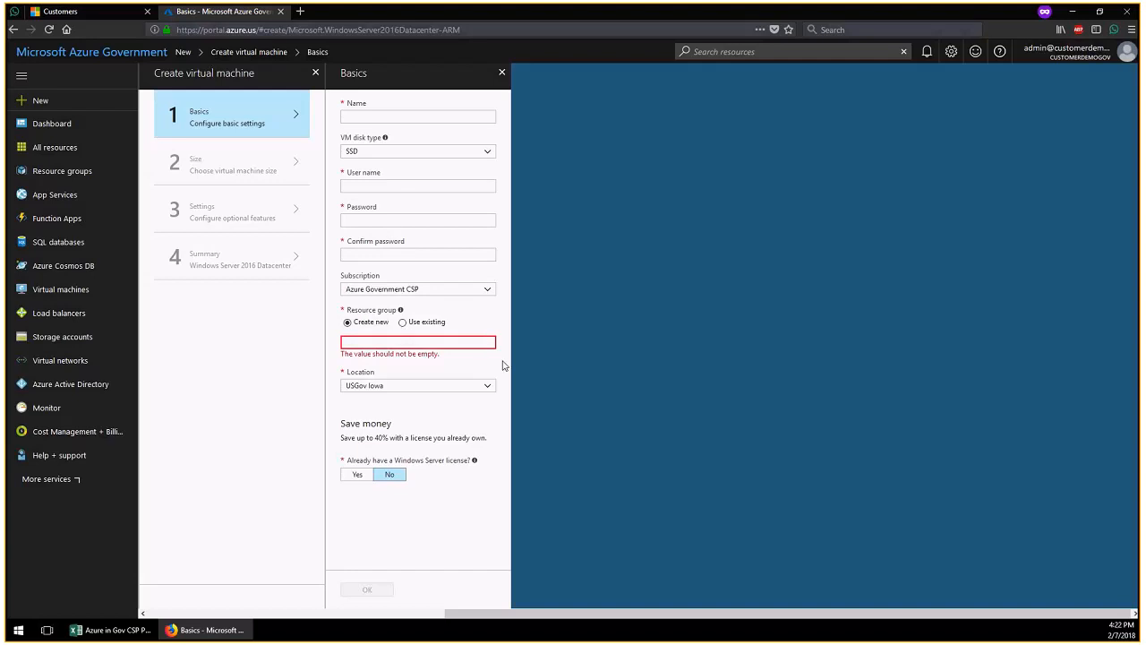
pyautogui.click(302, 13)
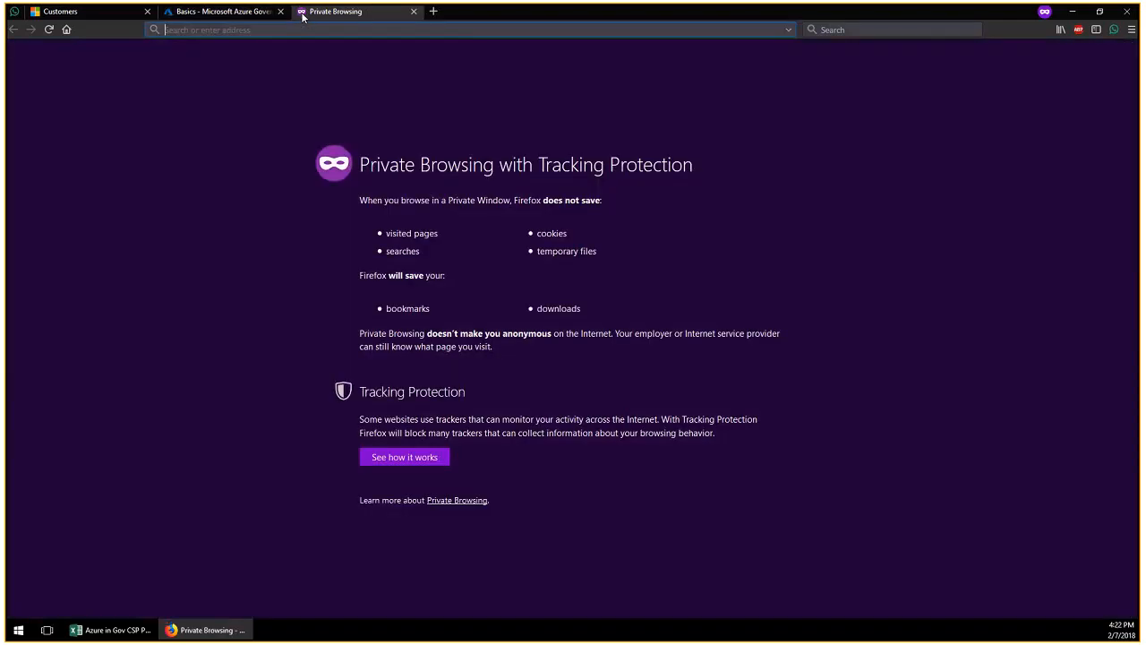
pyautogui.write('htt')
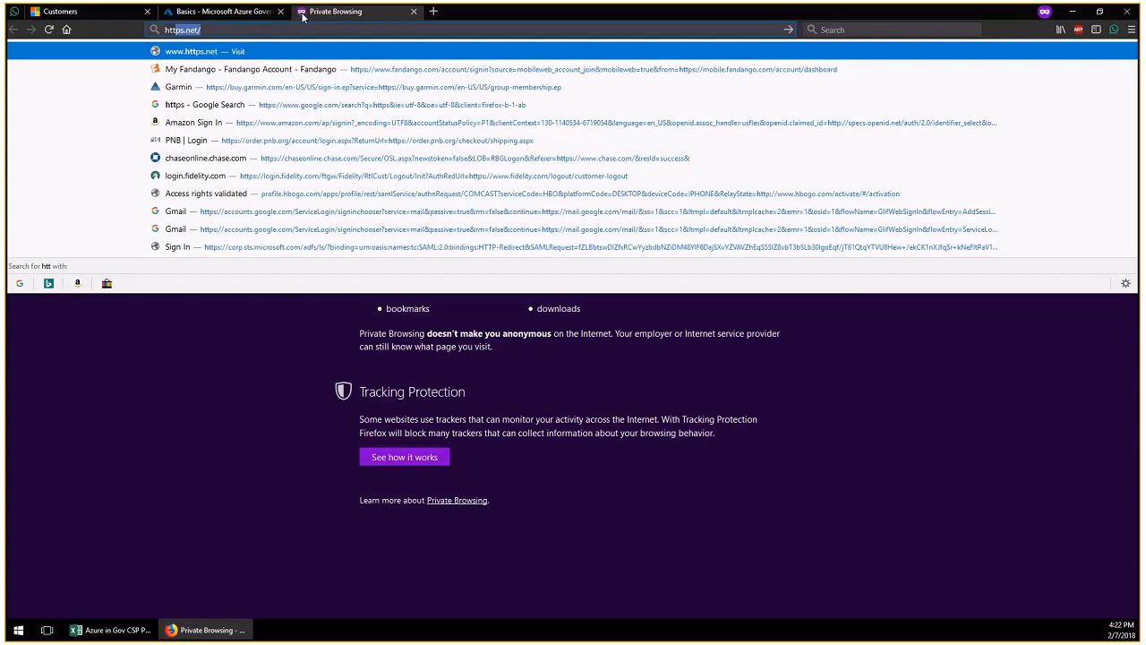
pyautogui.write('ps')
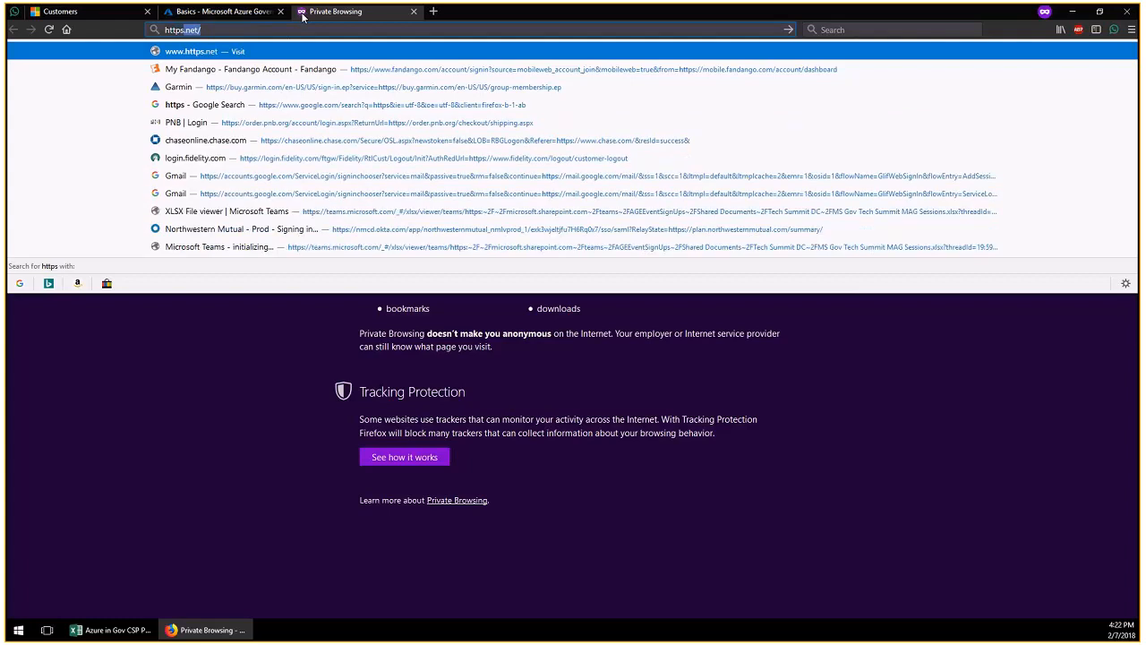
pyautogui.write('://aka')
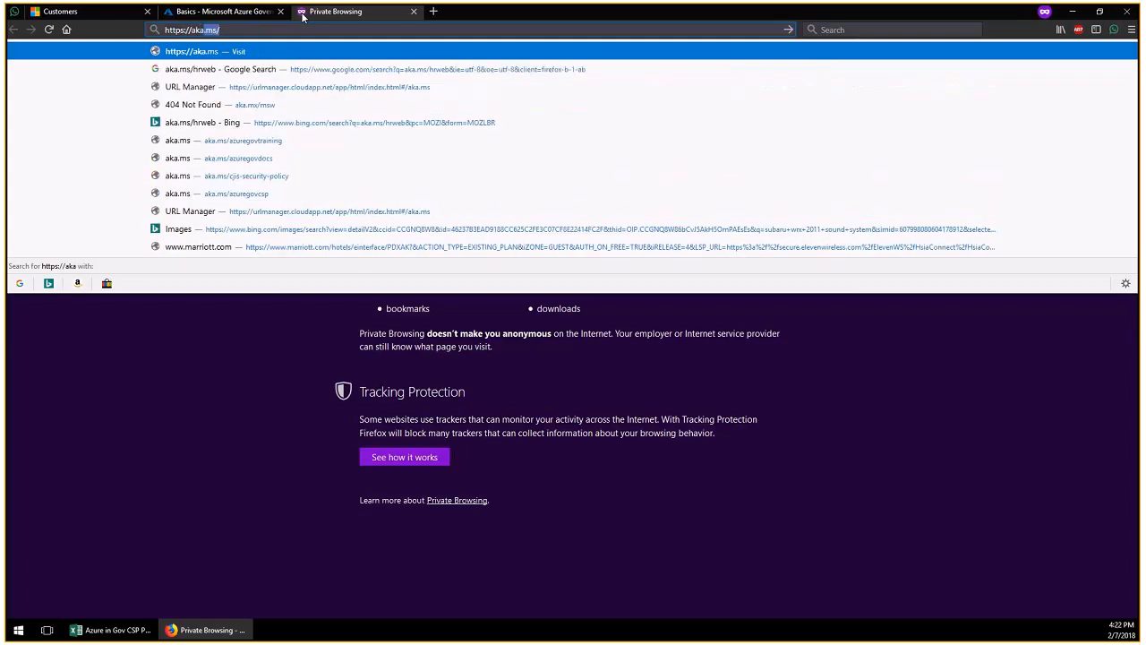
pyautogui.write('.ms/')
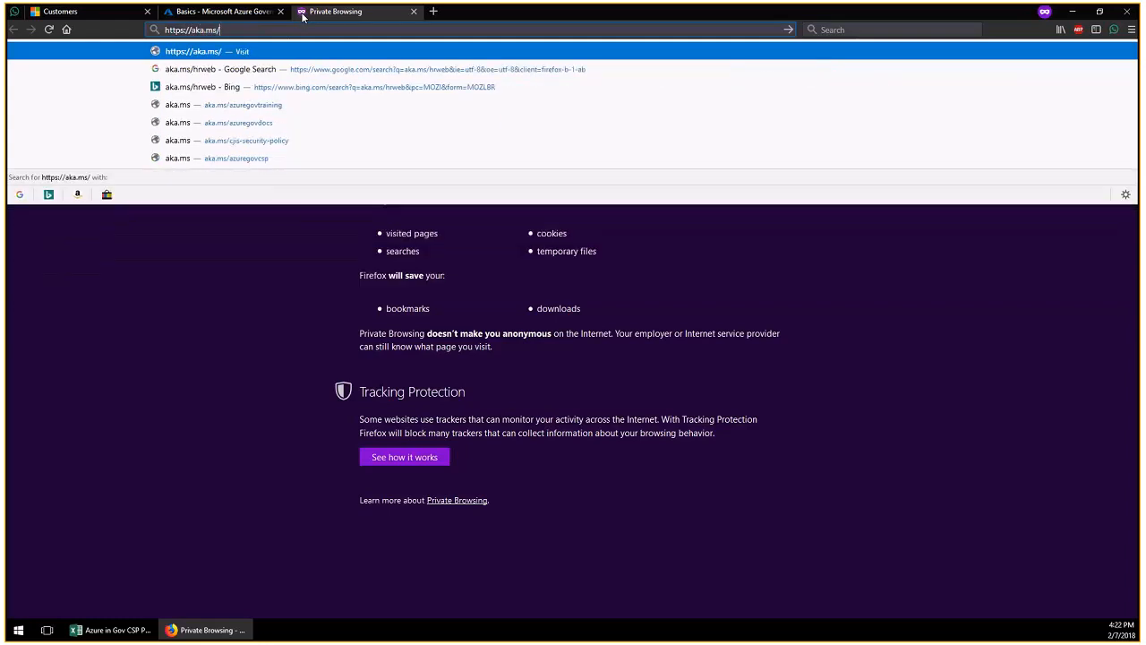
pyautogui.write('azuregovdocs')
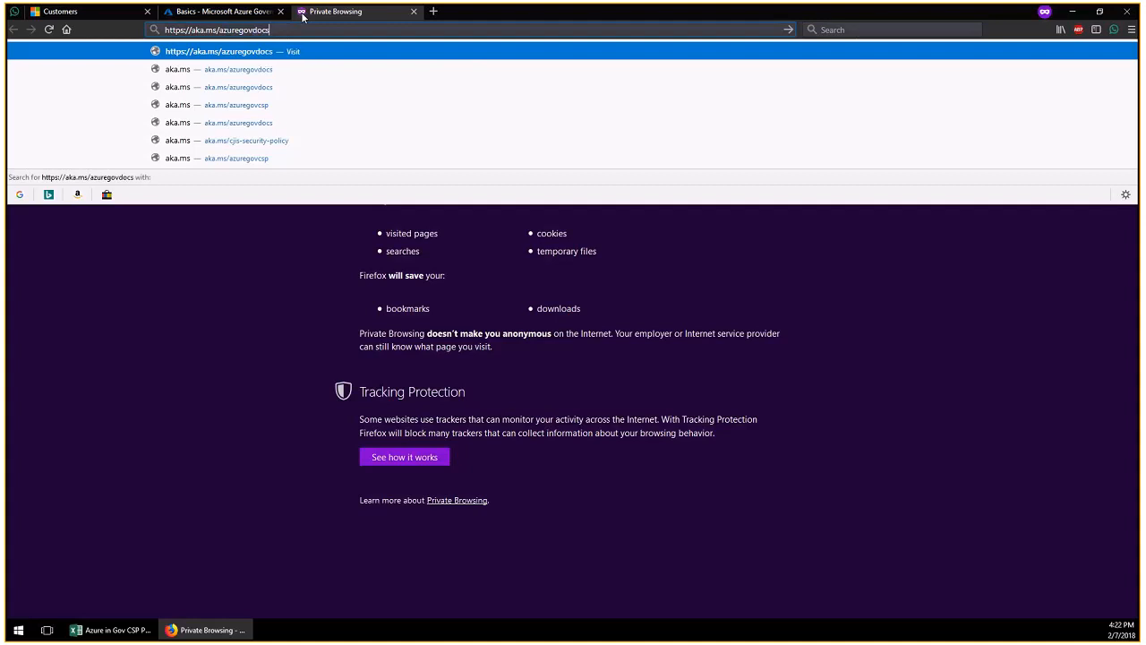
pyautogui.press('Return')
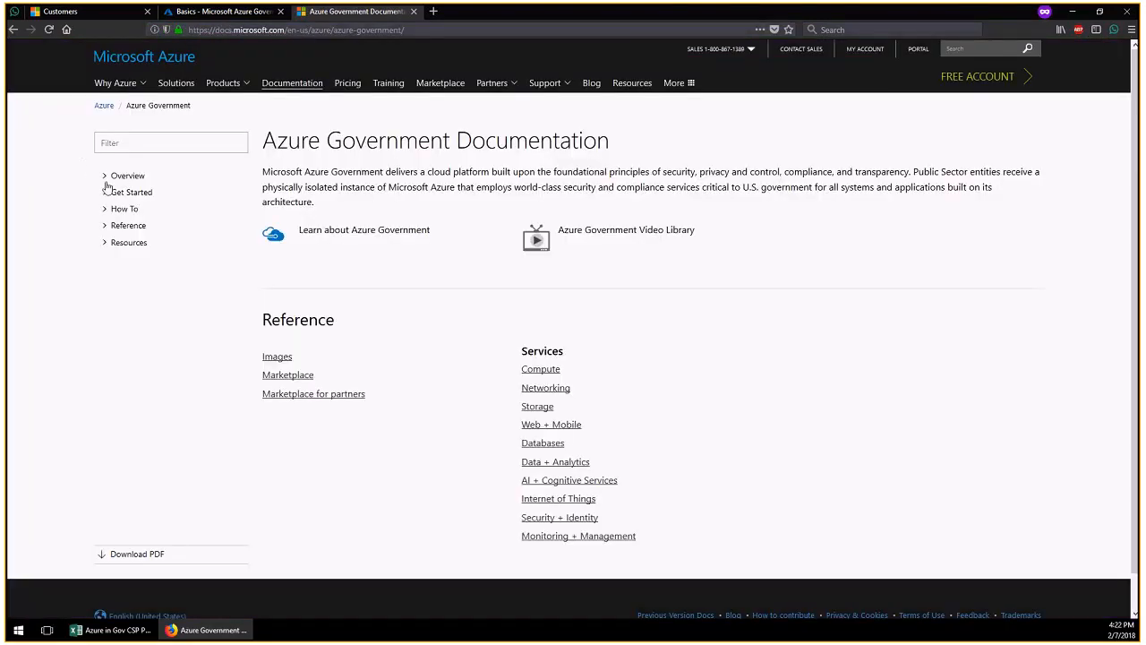
# Open the Get Started > Virtual Machines quickstart and scroll down to Part 2
pyautogui.click(104, 210)
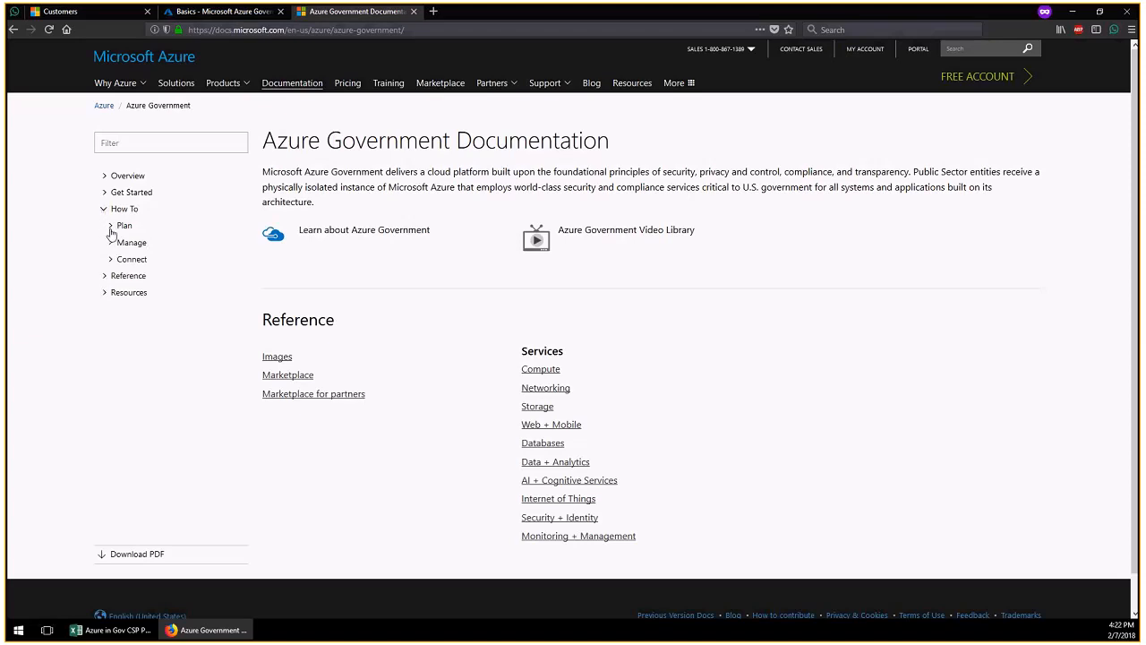
pyautogui.click(105, 195)
pyautogui.click(136, 210)
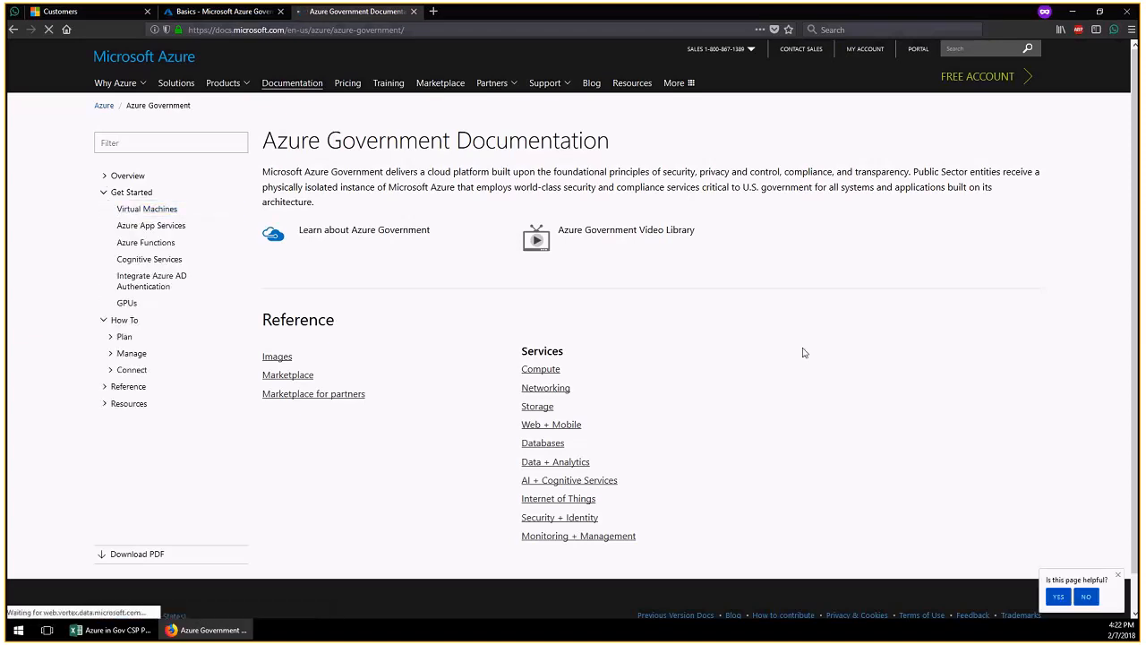
pyautogui.scroll(-1, 723, 357)
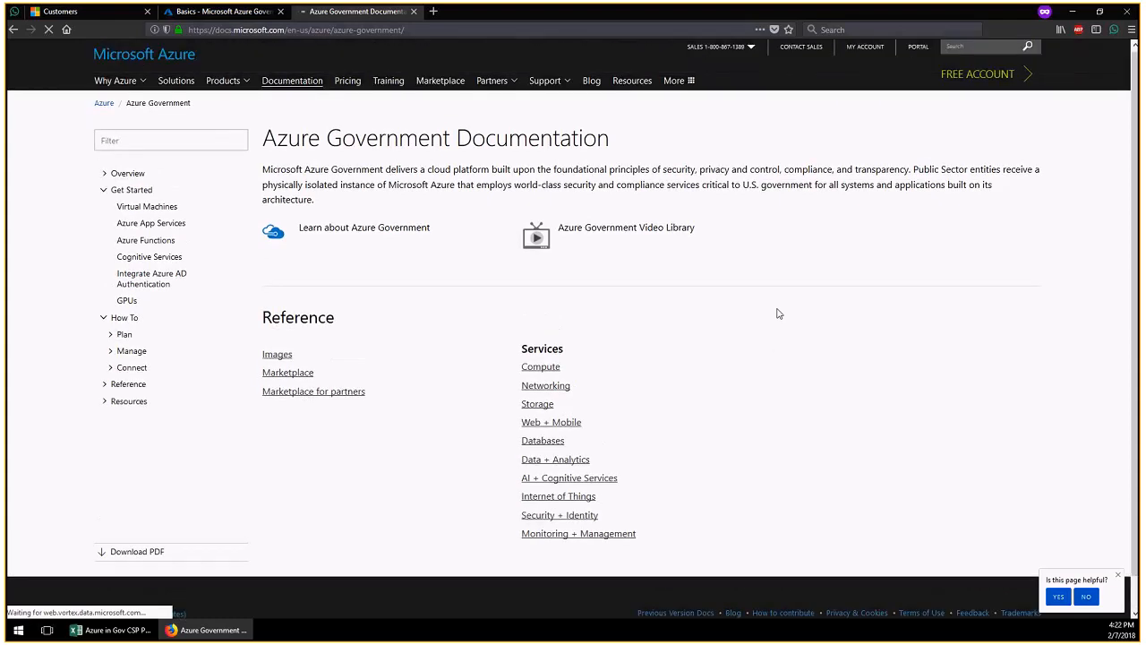
pyautogui.scroll(-3, 778, 313)
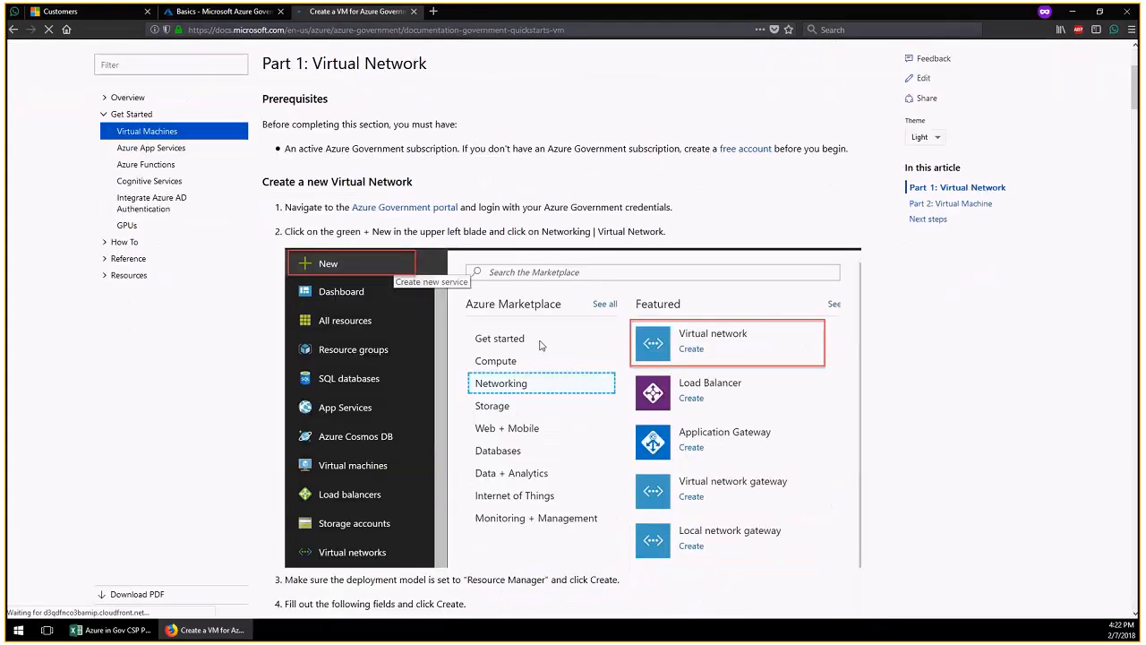
pyautogui.scroll(-2, 540, 338)
pyautogui.scroll(-15, 540, 337)
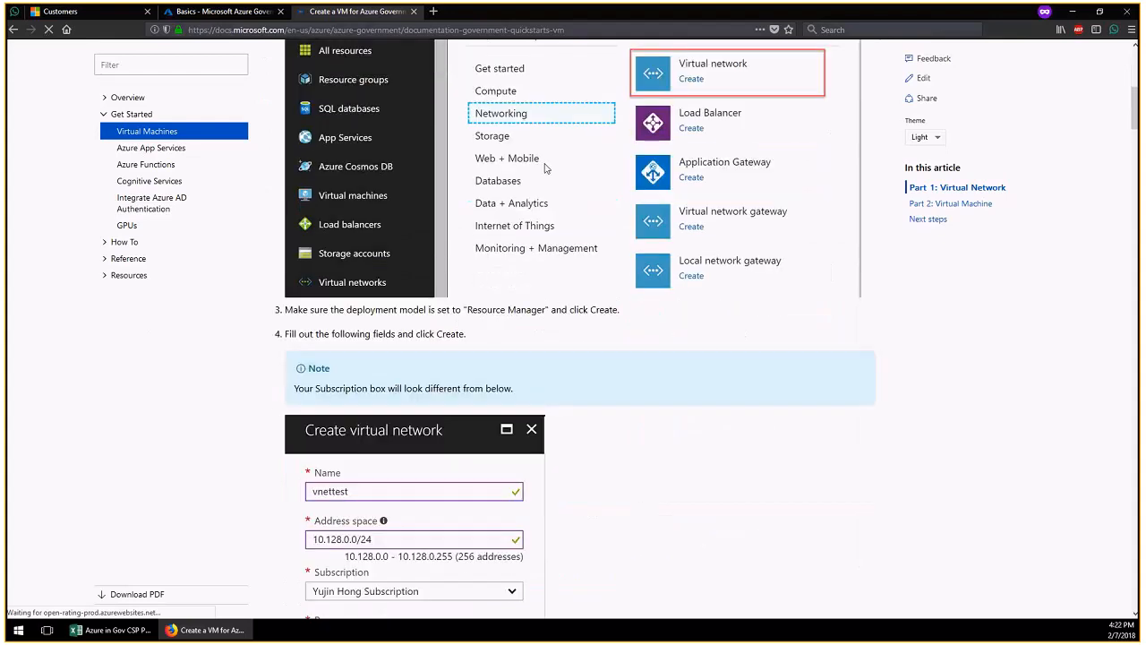
pyautogui.scroll(-15, 515, 301)
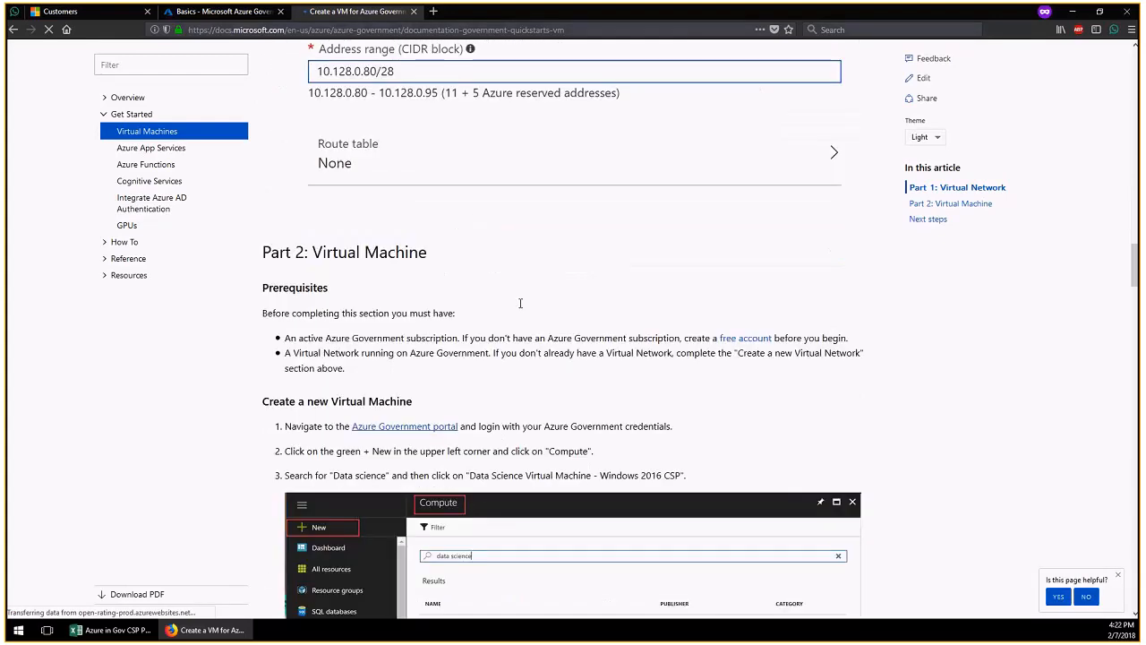
pyautogui.scroll(-3, 519, 304)
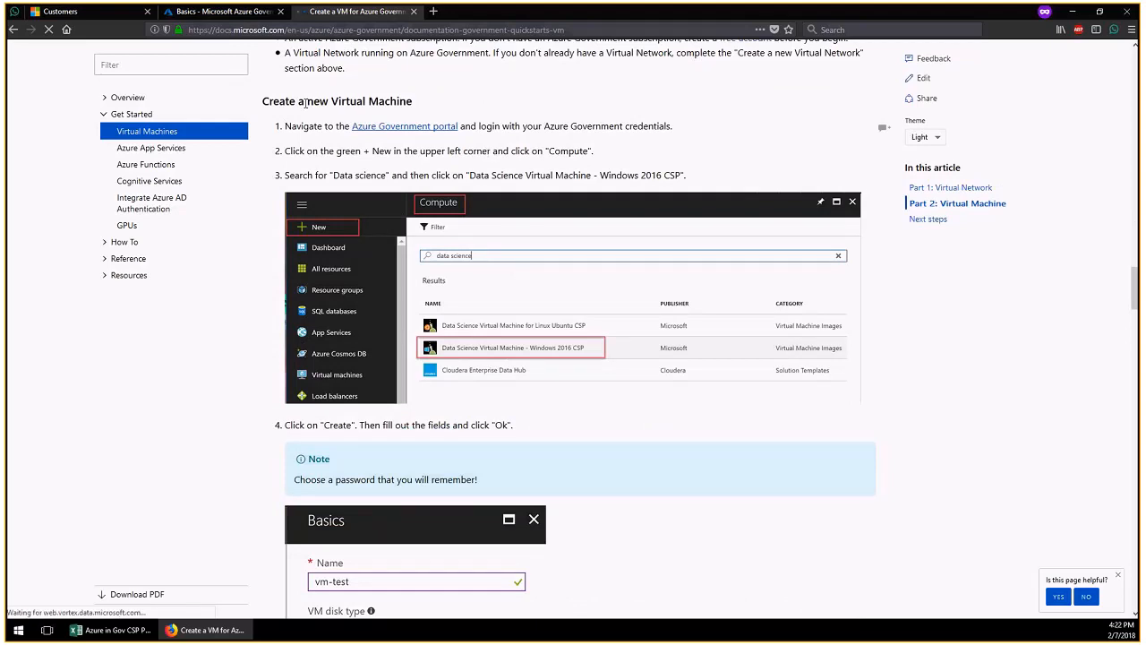
# Return to the Partner Center customer list and expand CustomerDemoGov to reach its Subscriptions page
pyautogui.click(113, 14)
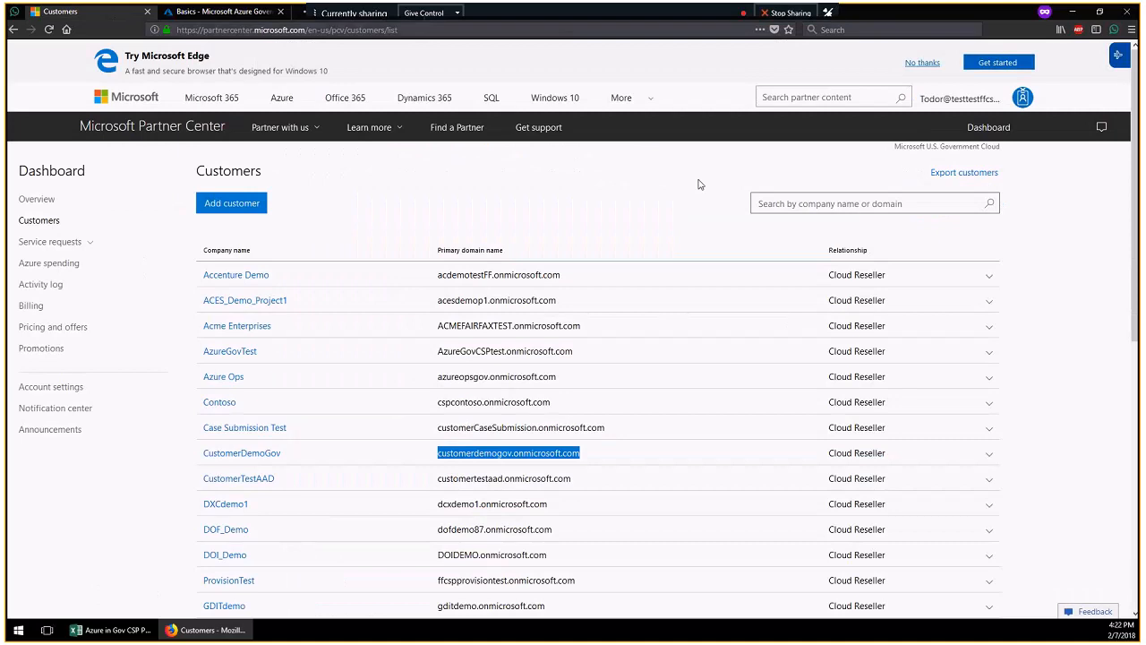
pyautogui.click(989, 453)
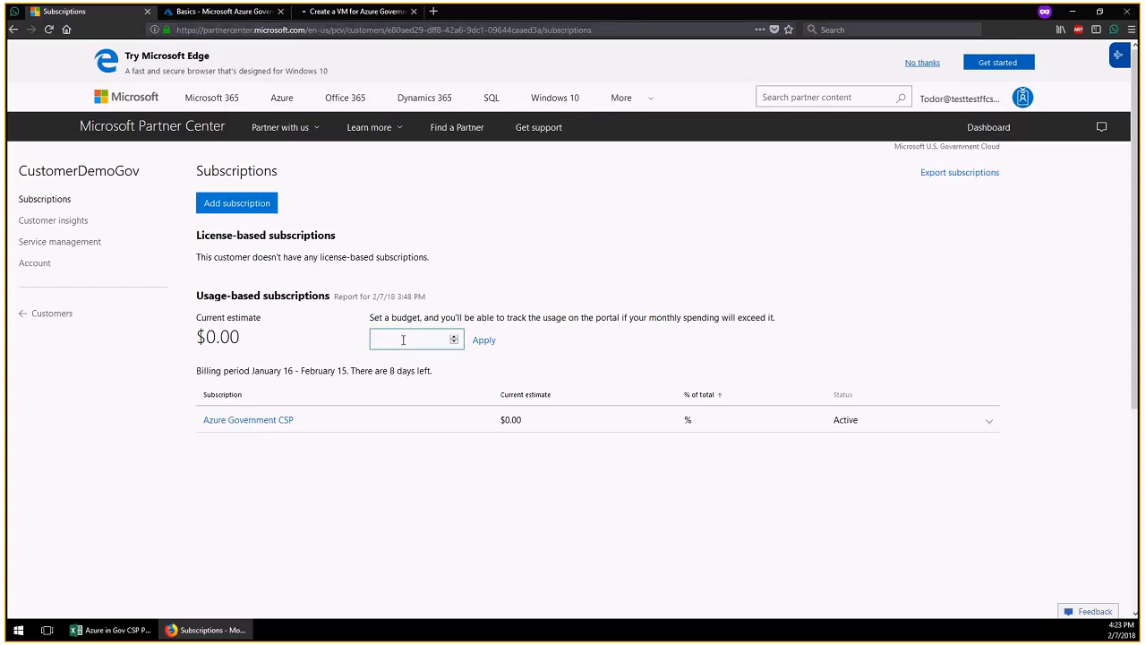
# Enter 10000 as the monthly budget and apply it
pyautogui.write('10000')
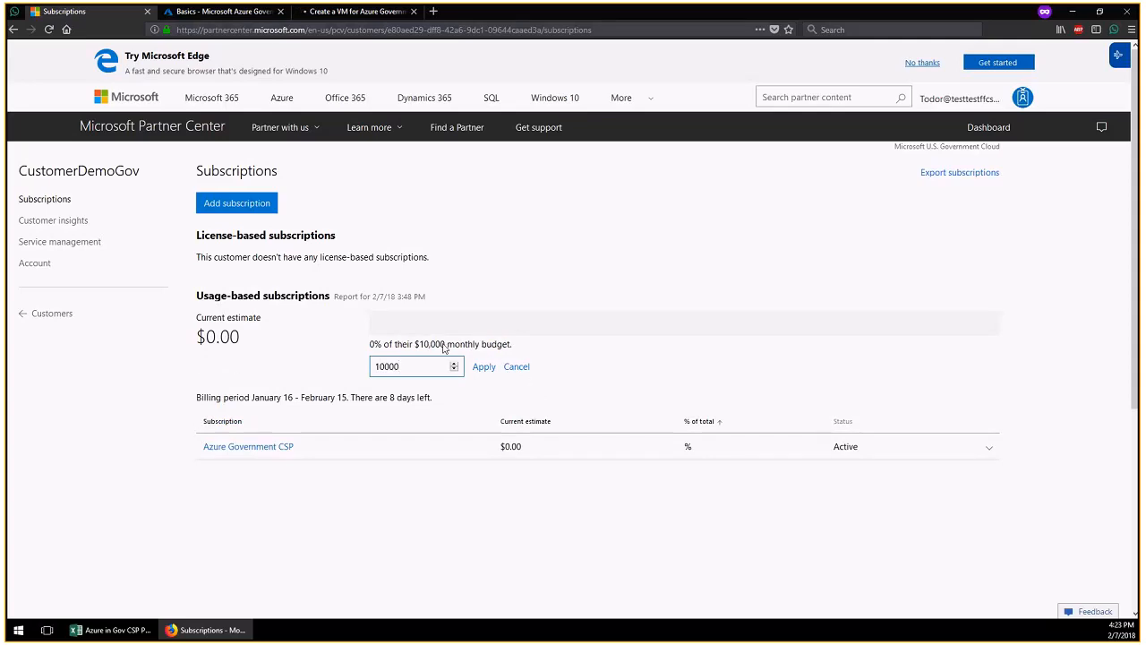
pyautogui.click(488, 365)
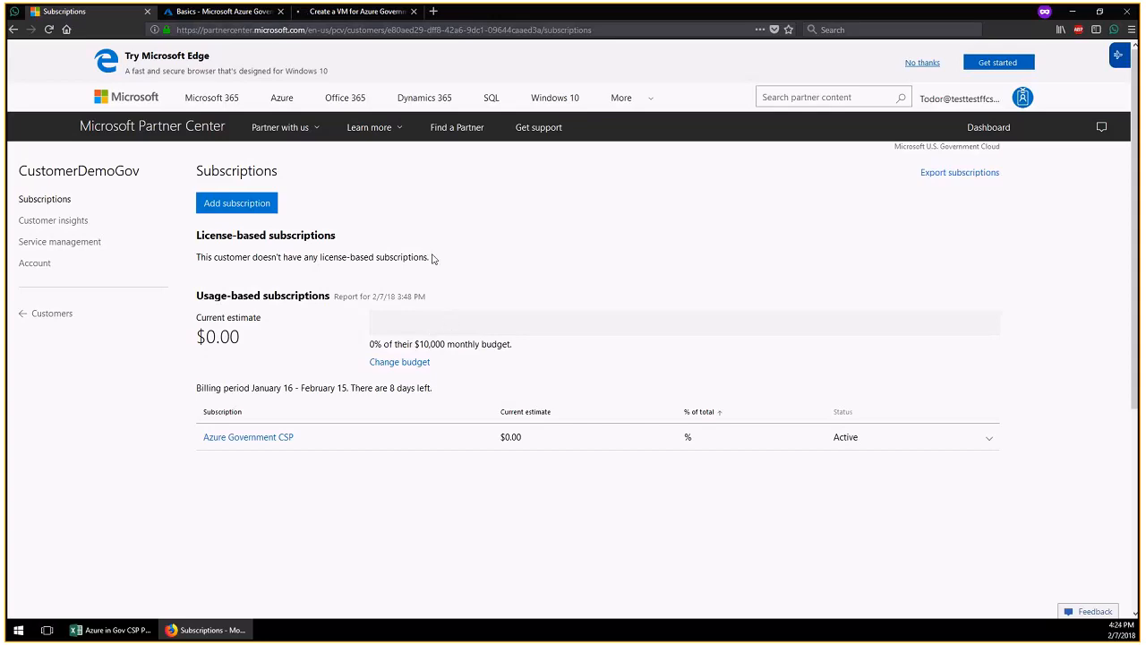
# Rename the Azure Government CSP subscription's nickname to 'West HQ' and save it
pyautogui.click(259, 439)
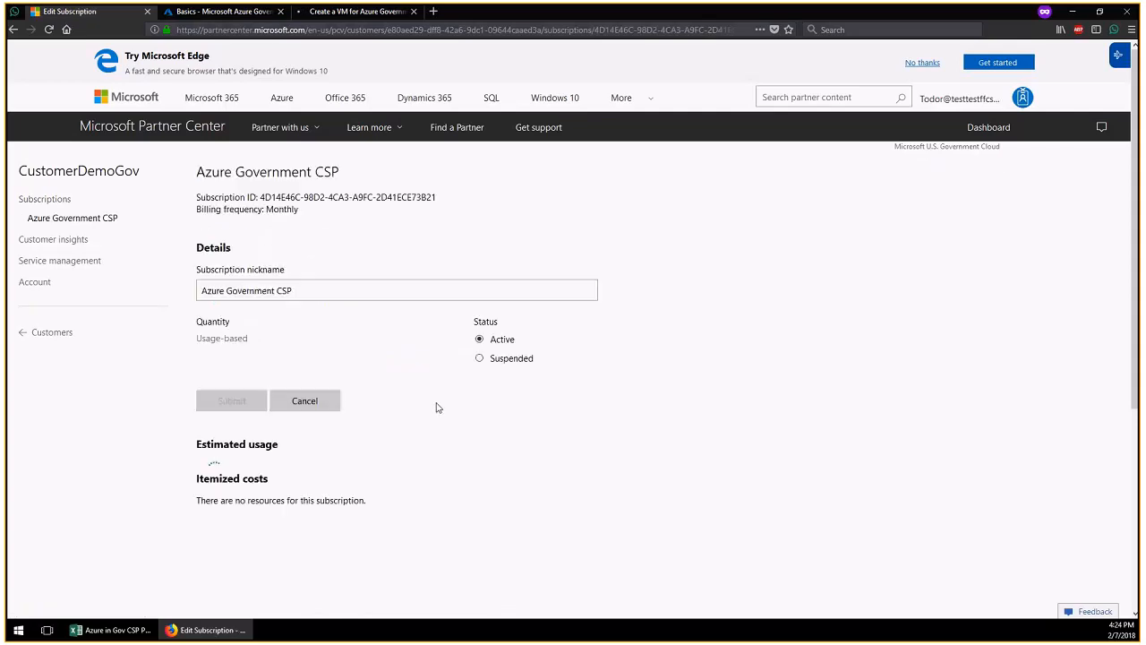
pyautogui.moveTo(319, 290); pyautogui.dragTo(154, 295)
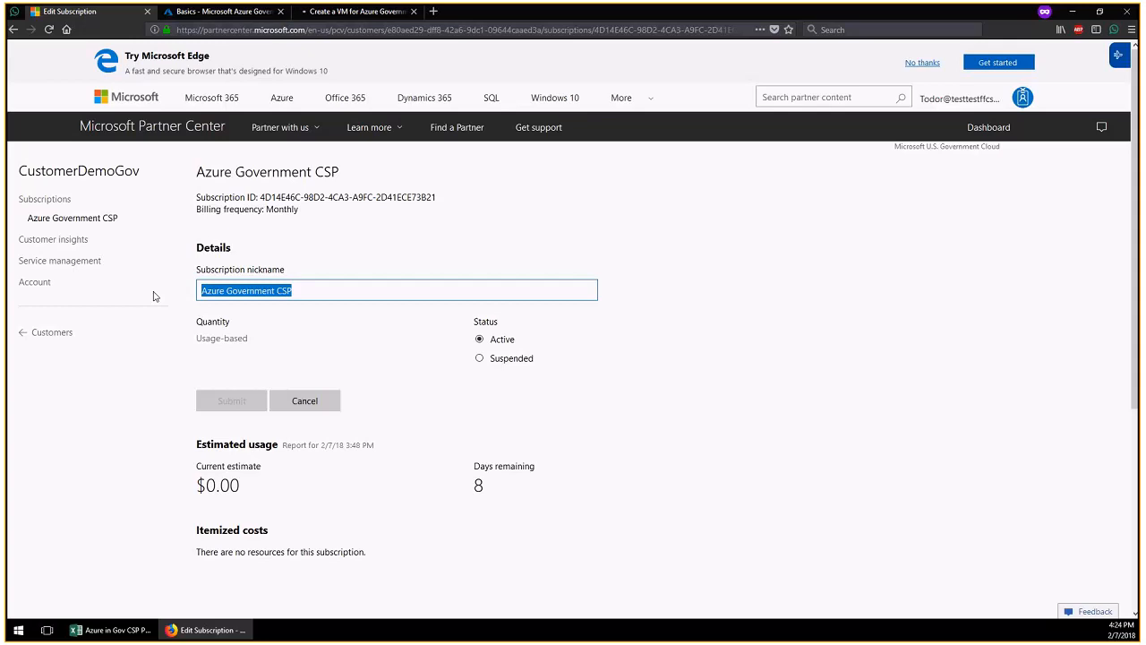
pyautogui.write('West')
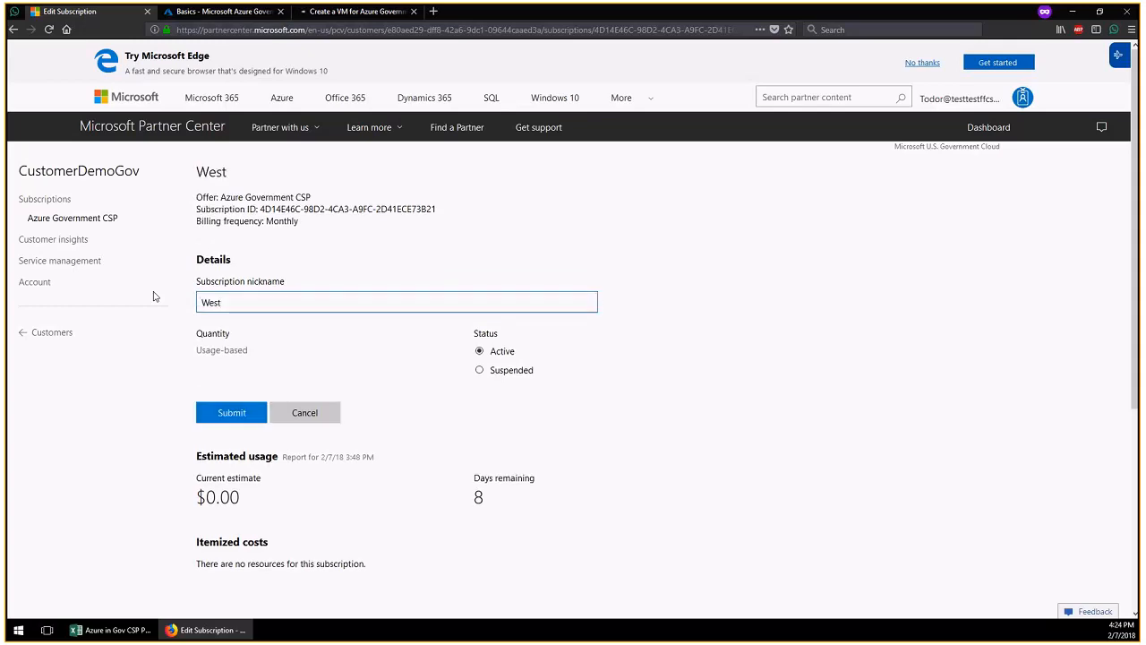
pyautogui.write(' HQ')
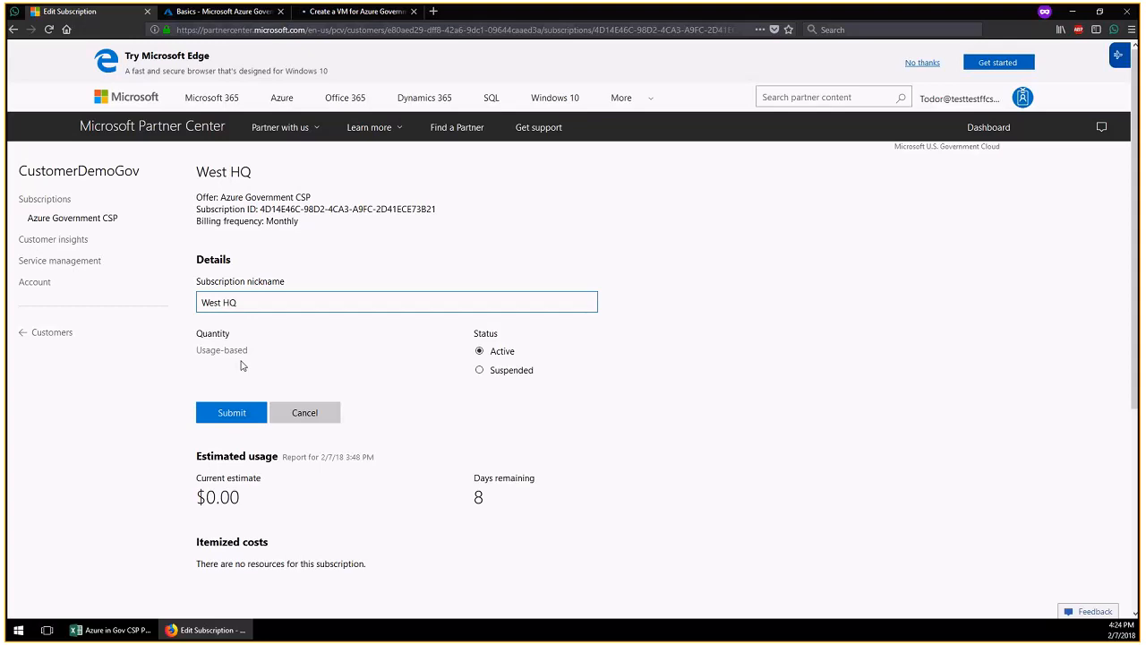
pyautogui.click(247, 413)
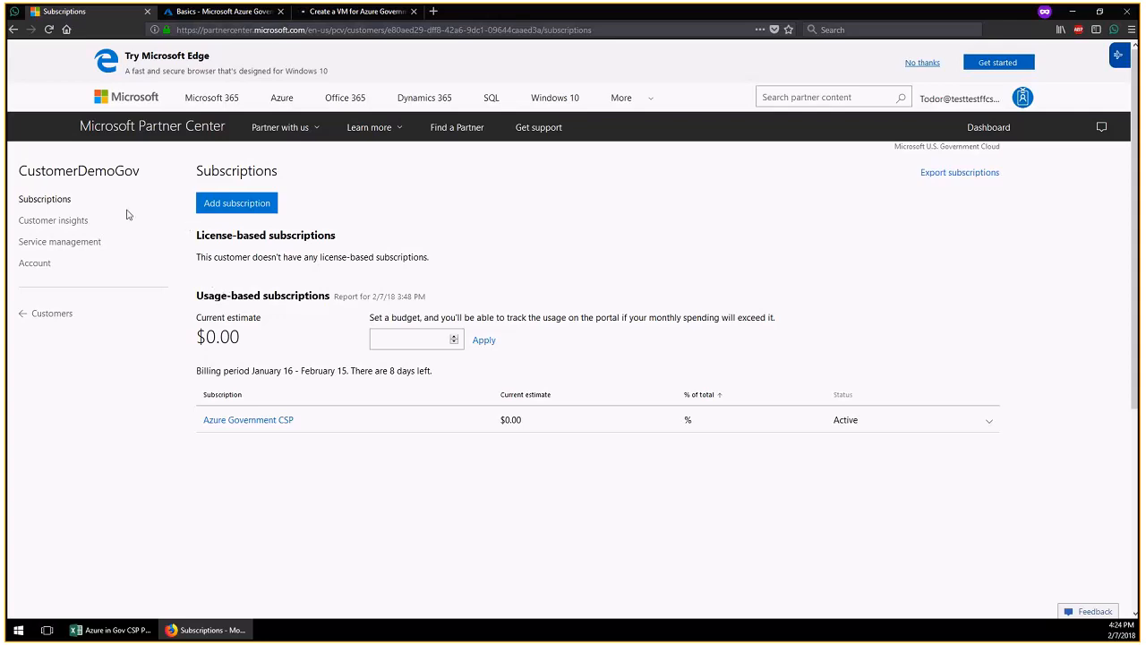
# Go back to the Partner Center dashboard and download the January bill's invoice PDF, Invoice-D040001QB1.pdf
pyautogui.click(47, 315)
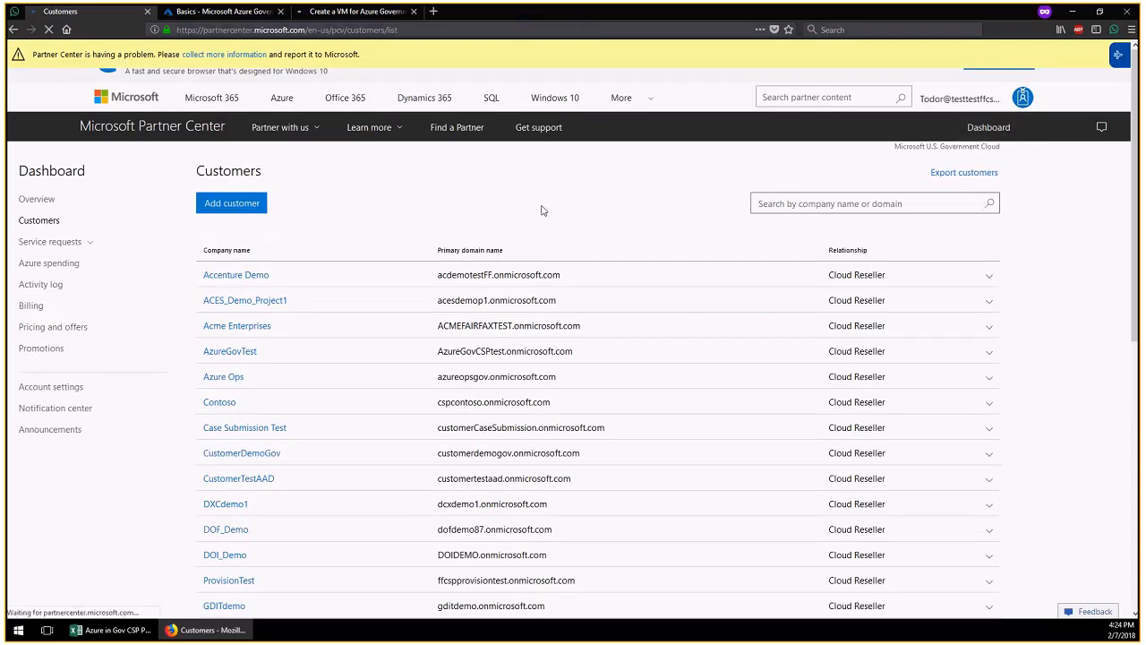
pyautogui.click(989, 128)
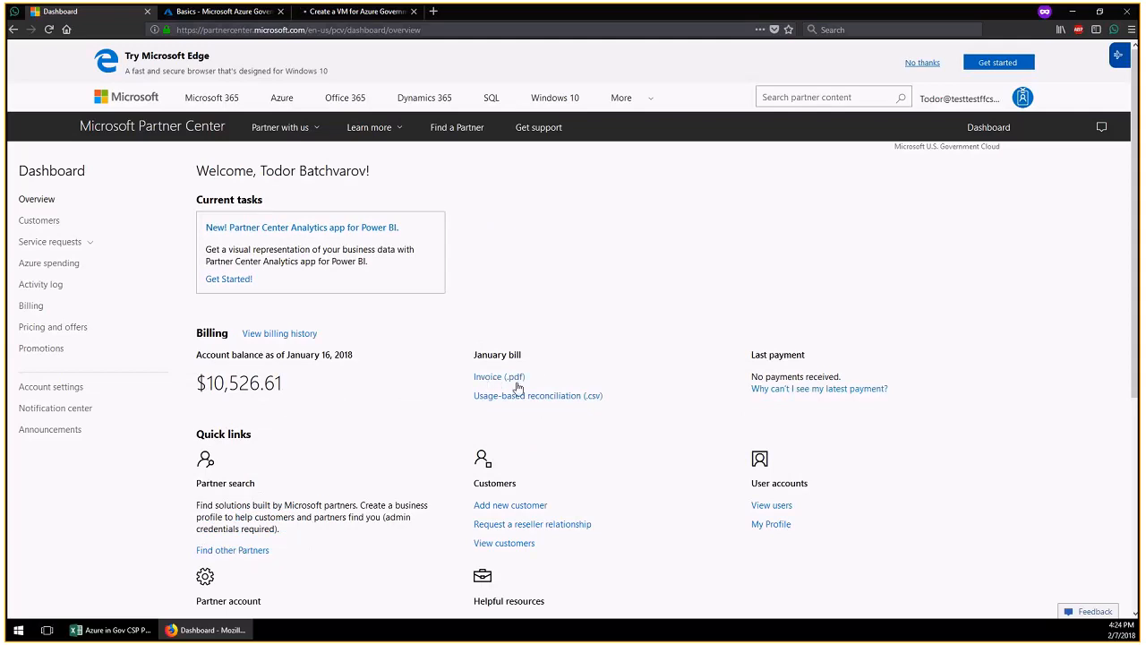
pyautogui.click(508, 379)
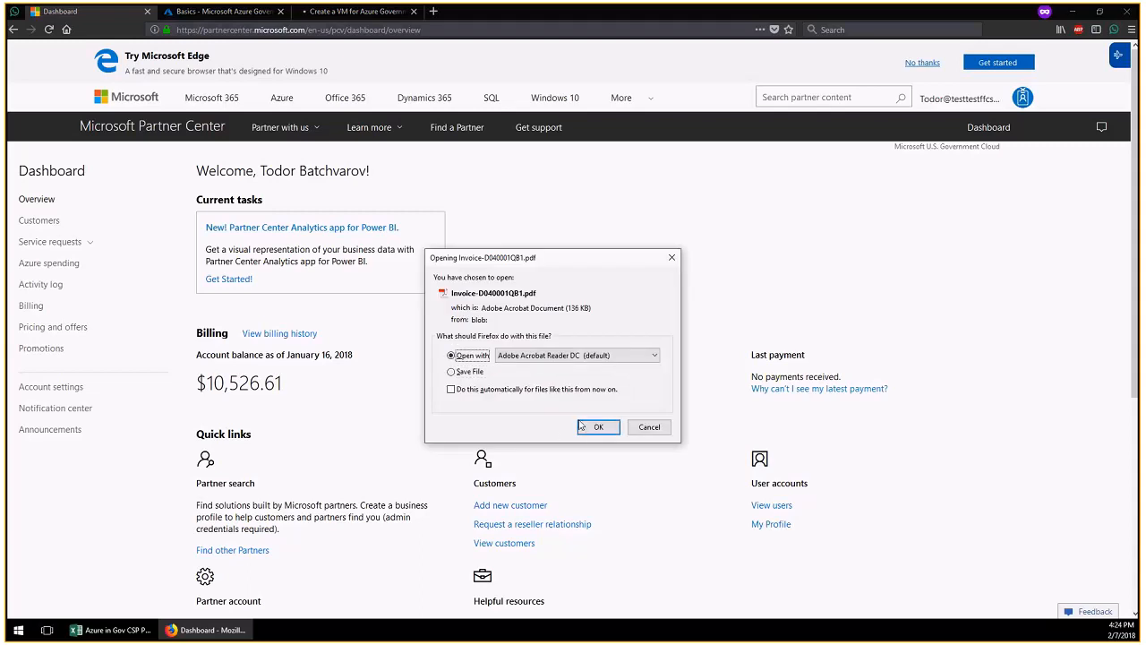
# Open Invoice-D040001QB1.pdf in Acrobat Reader, review both pages totalling $242.19, then minimize Acrobat
pyautogui.click(596, 427)
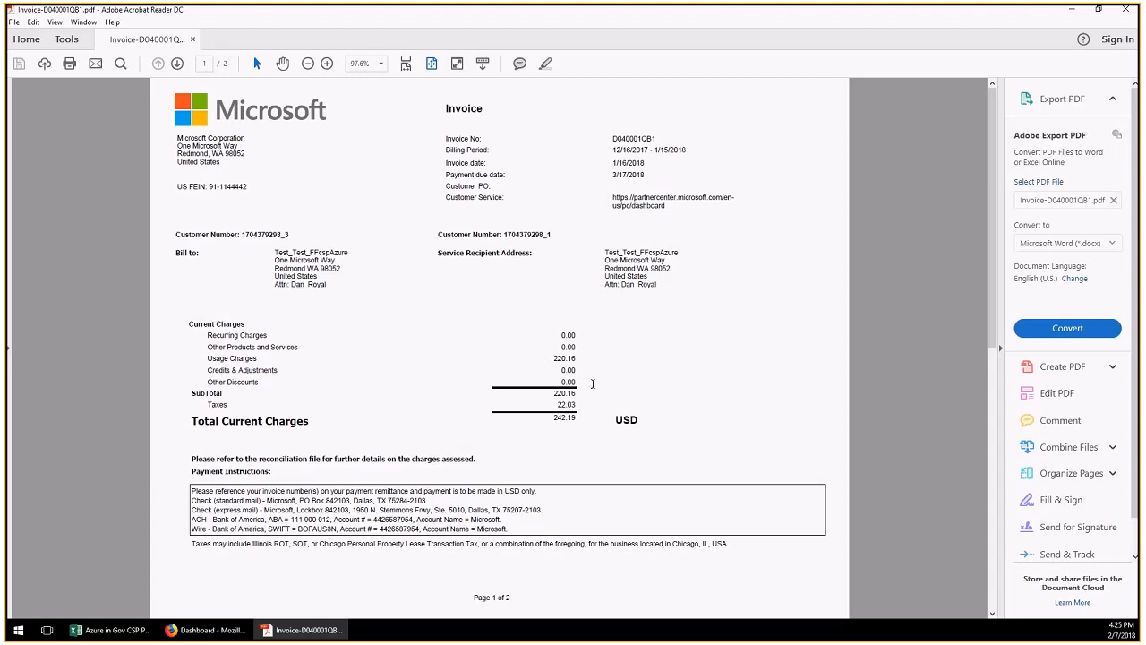
pyautogui.scroll(-3, 560, 414)
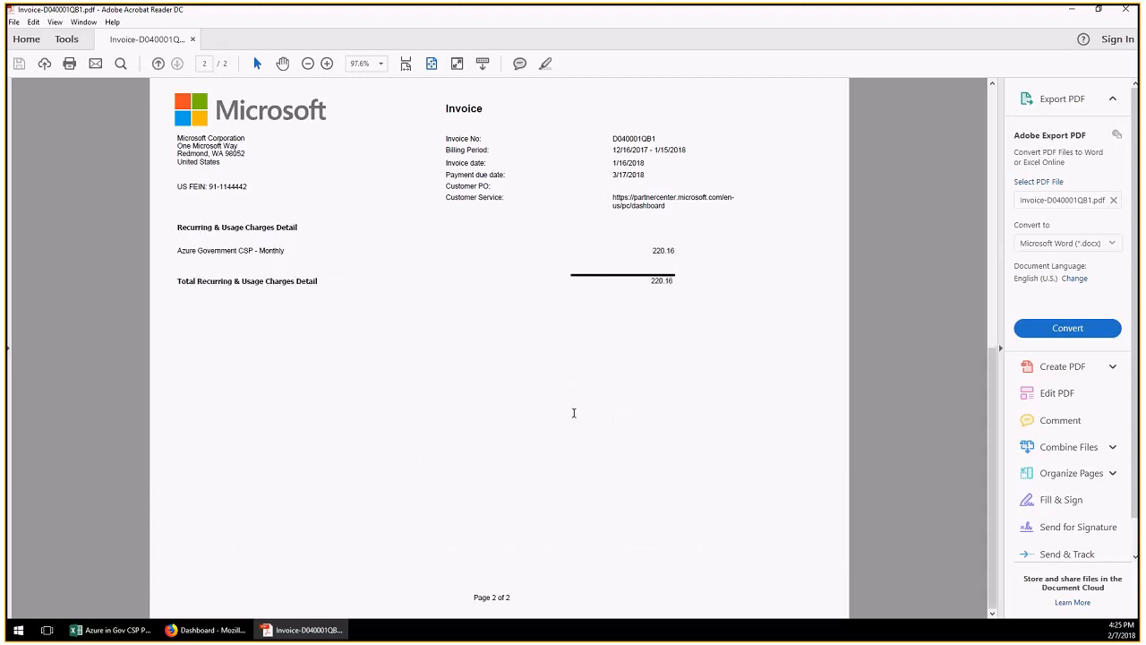
pyautogui.scroll(3, 574, 413)
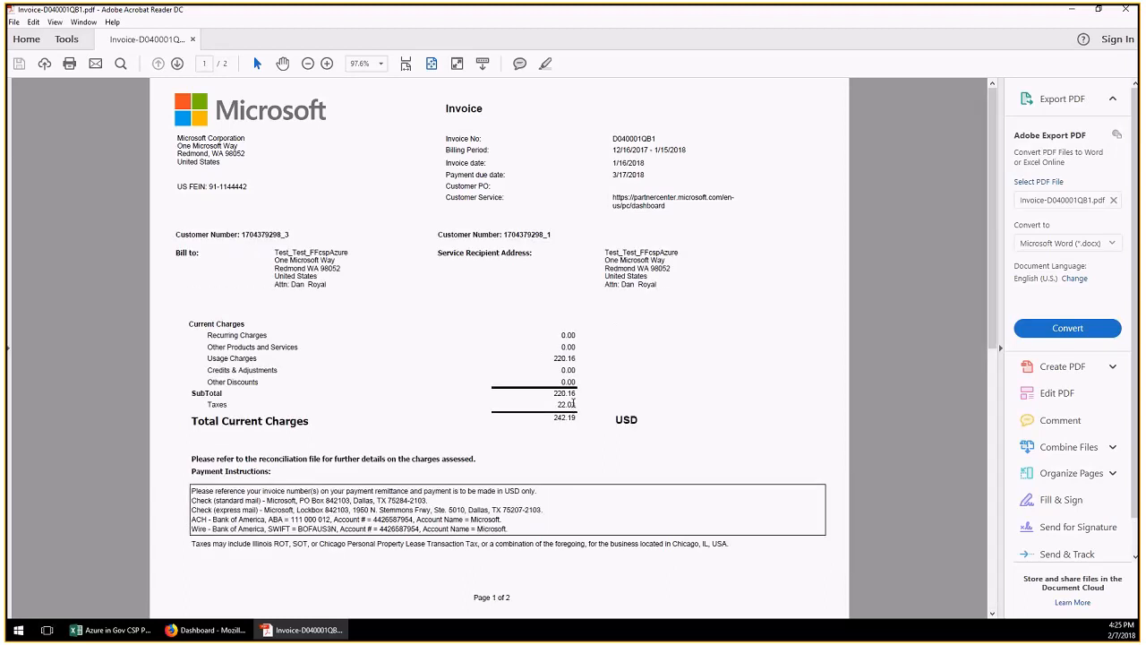
pyautogui.scroll(-3, 578, 372)
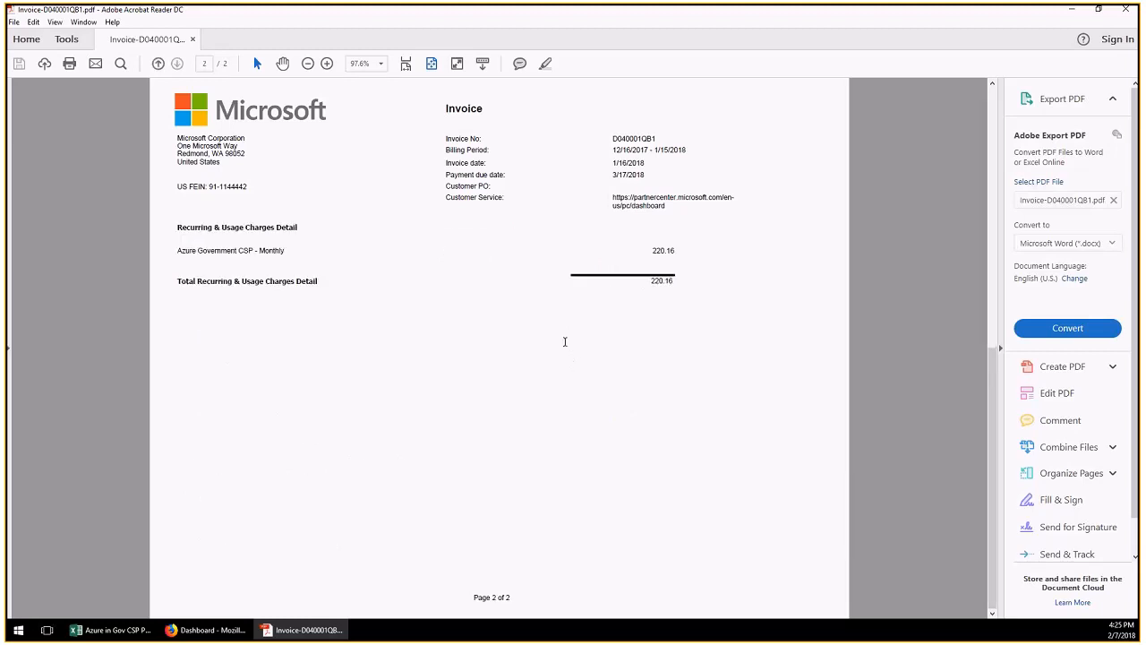
pyautogui.scroll(3, 573, 348)
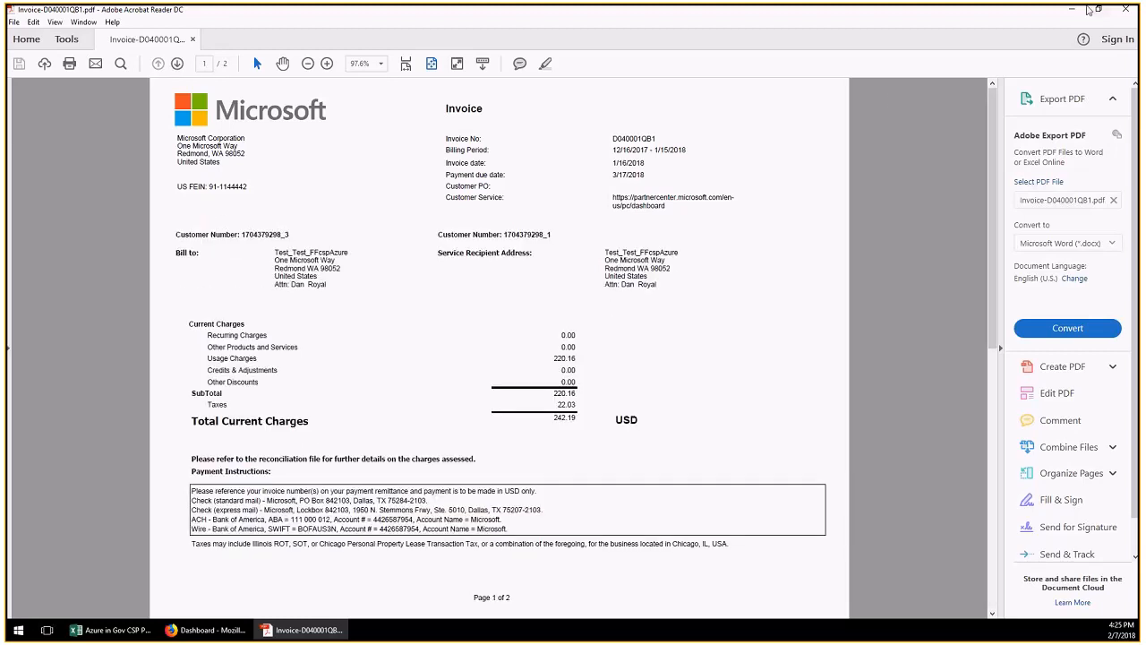
pyautogui.click(1073, 10)
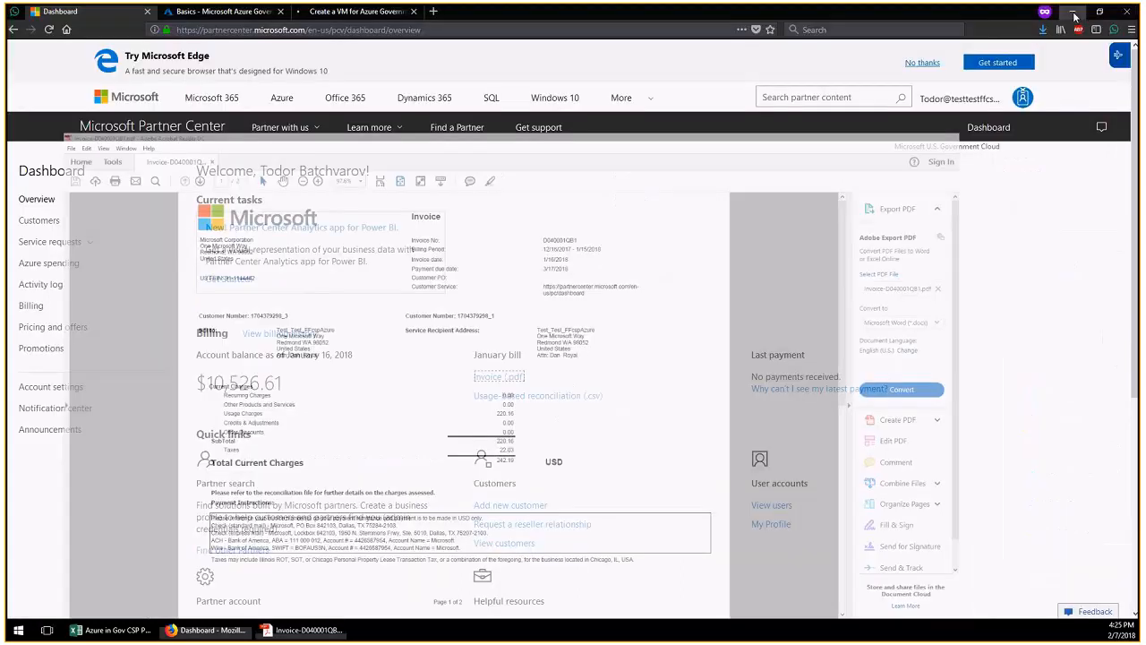
# Download the January usage-based reconciliation CSV and open it with Microsoft Excel
pyautogui.click(559, 404)
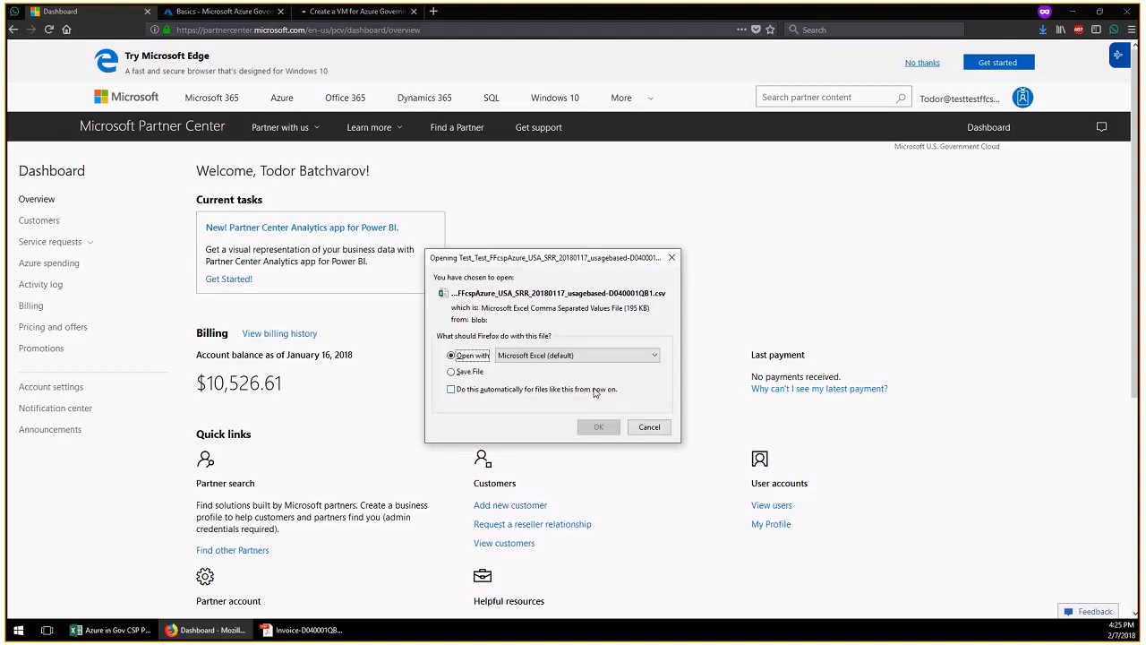
pyautogui.press('Return')
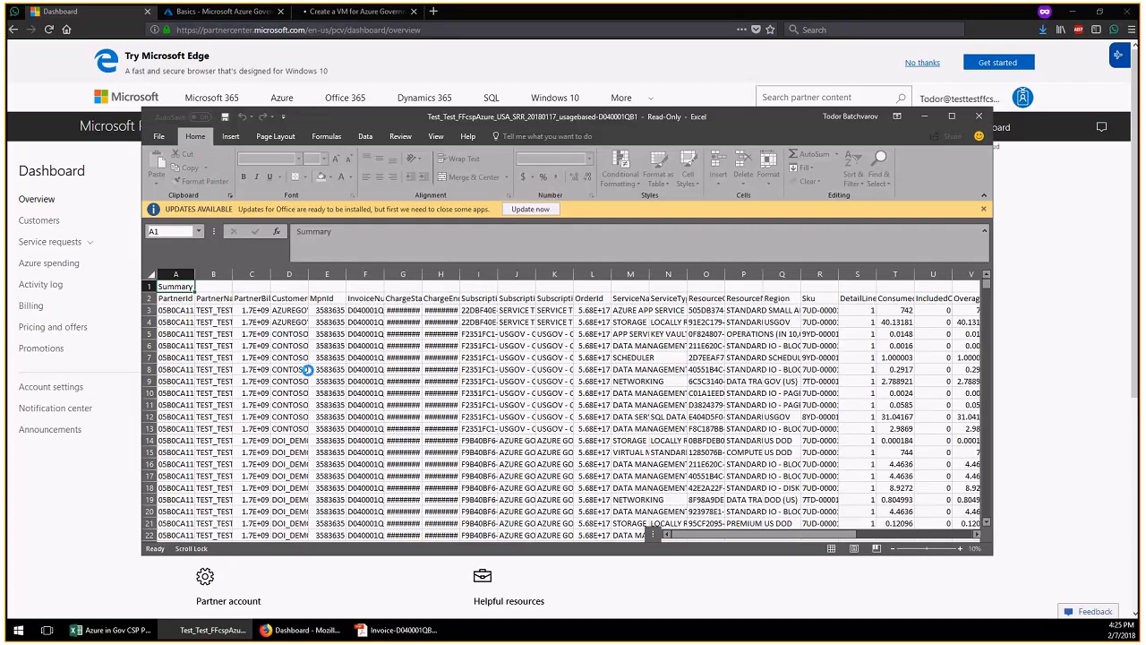
# Maximize Excel and AutoFit columns C, D and E to show account IDs, customer names and MpnIds
pyautogui.click(952, 117)
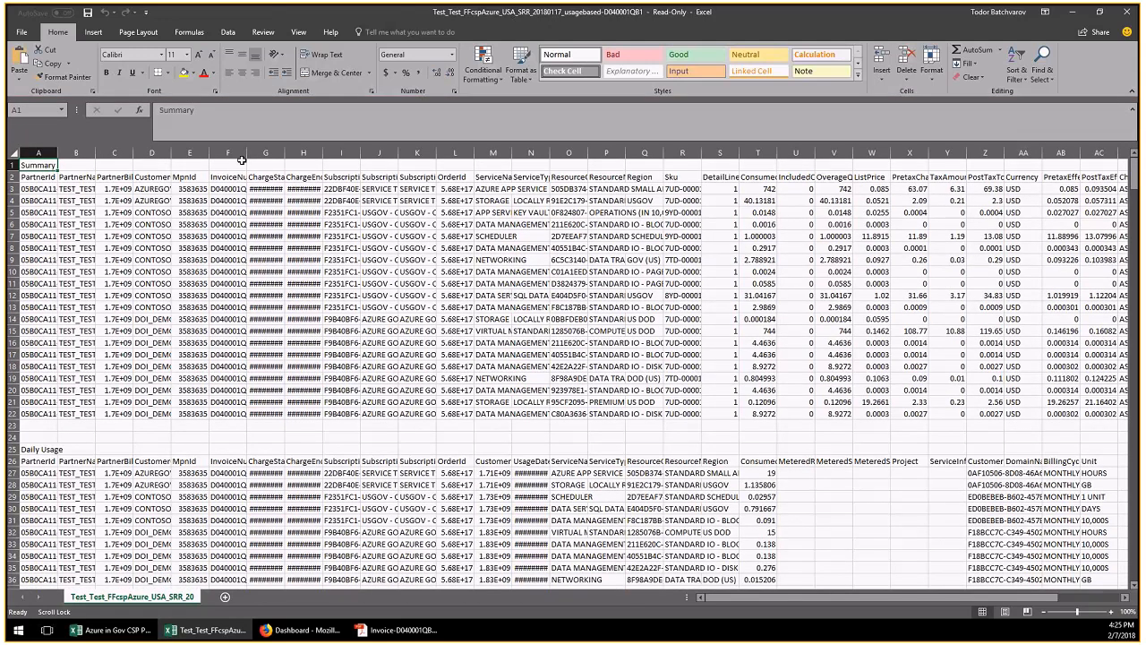
pyautogui.scroll(-5, 200, 372)
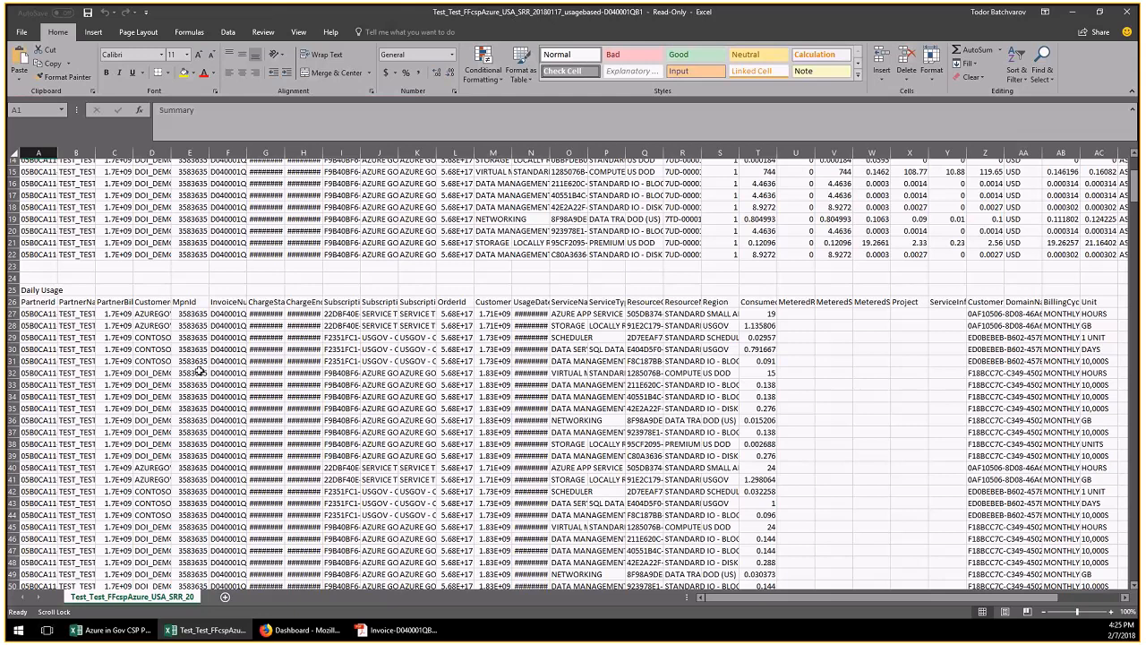
pyautogui.scroll(5, 201, 372)
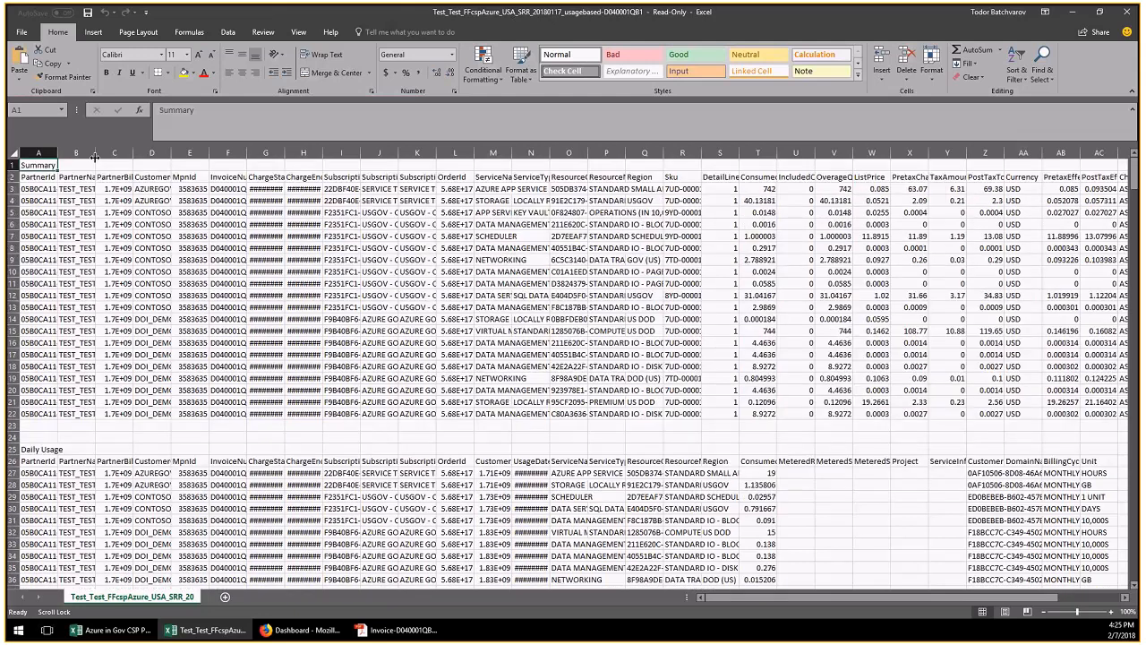
pyautogui.doubleClick(133, 153)
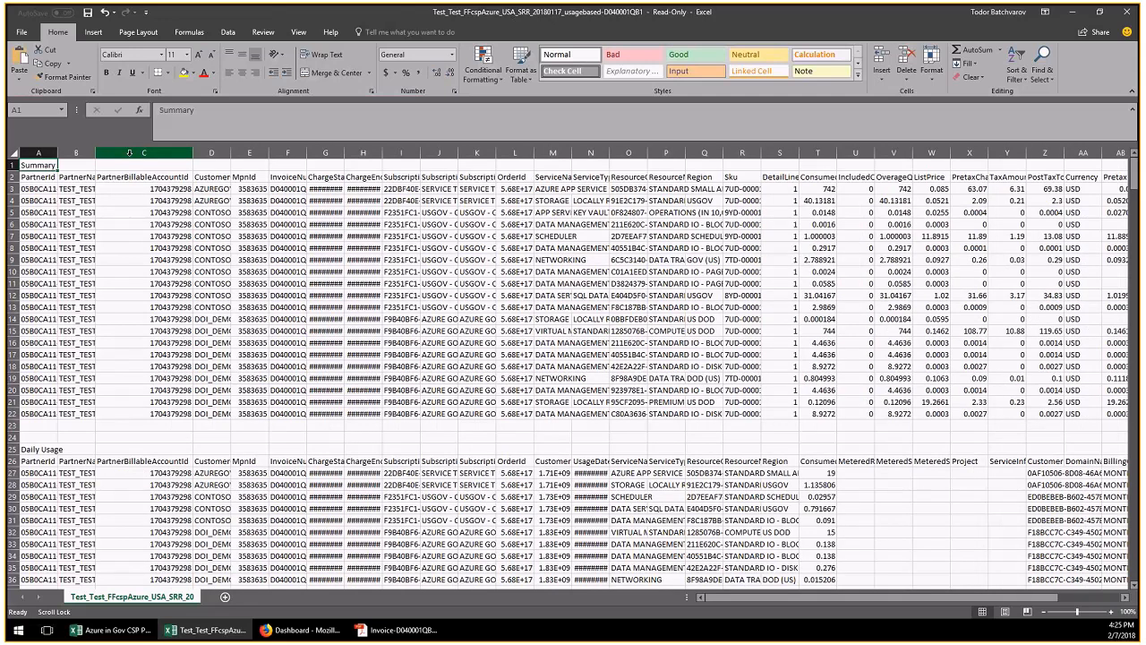
pyautogui.doubleClick(231, 153)
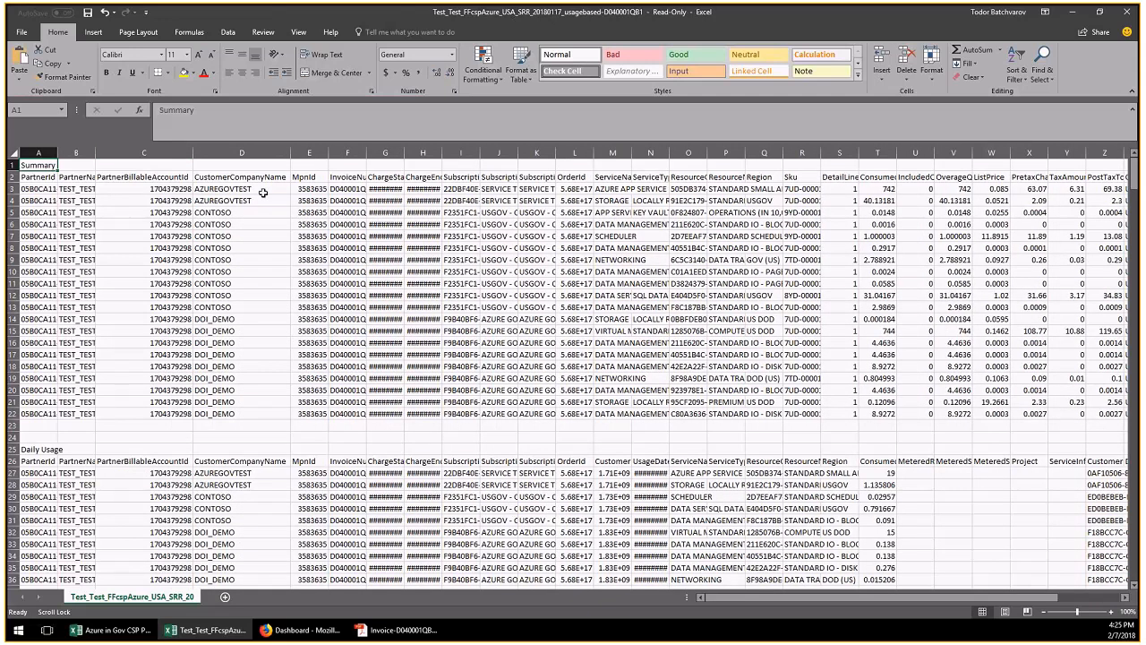
pyautogui.moveTo(263, 193); pyautogui.dragTo(254, 414)
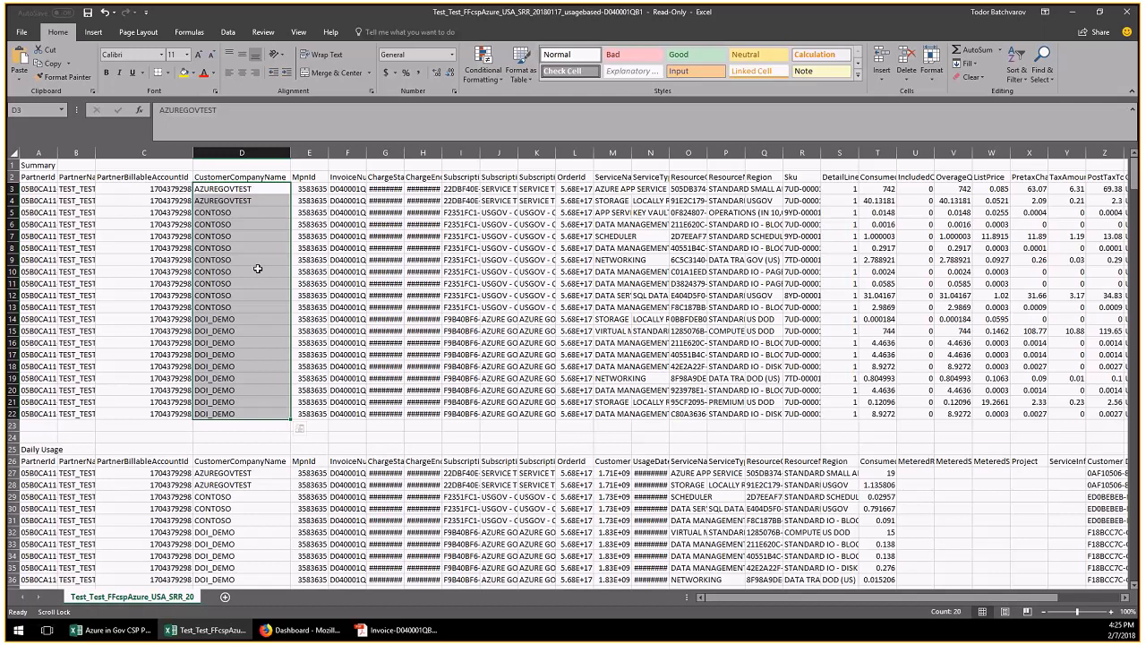
pyautogui.doubleClick(328, 154)
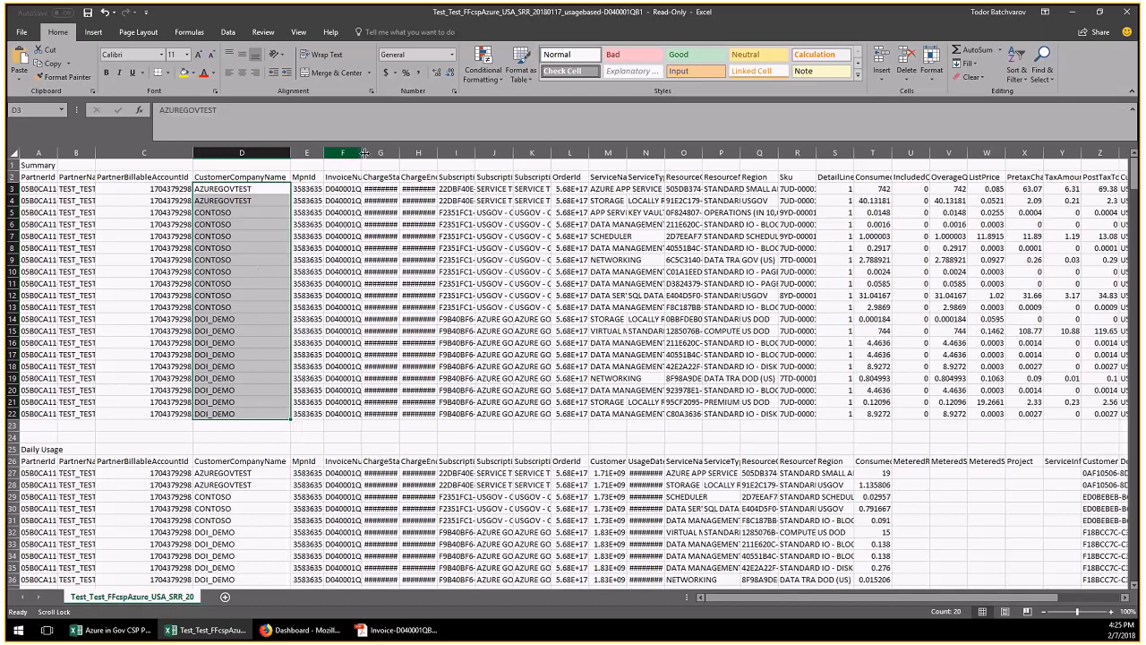
pyautogui.moveTo(266, 190); pyautogui.dragTo(274, 196)
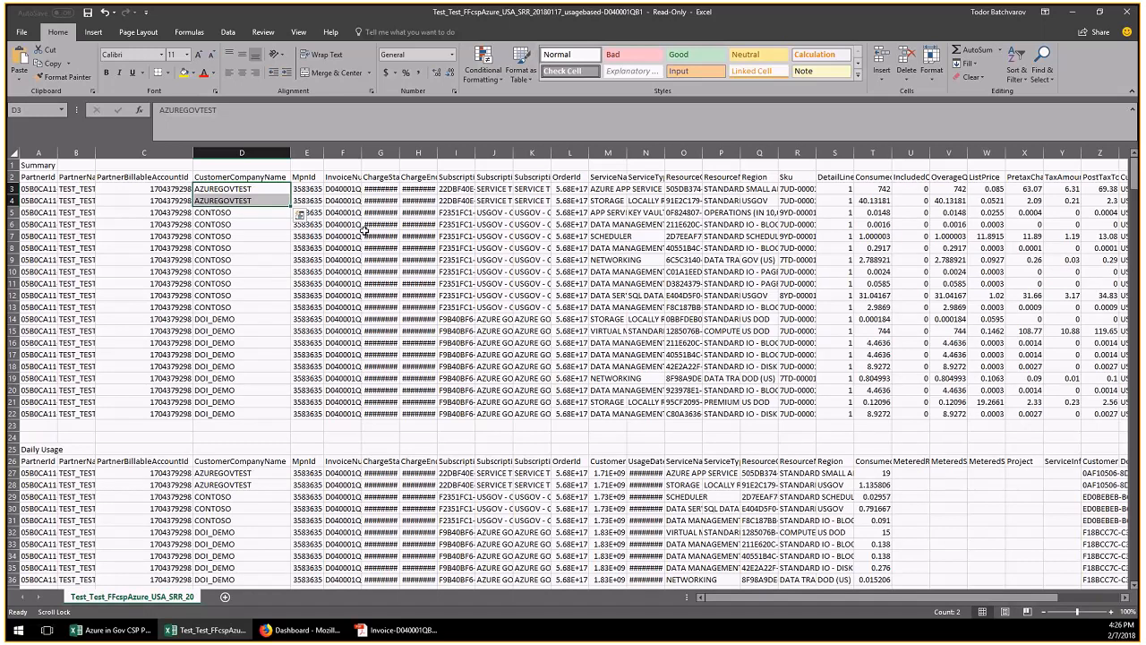
# AutoFit columns AG and Z, then select the PostTaxTotal values to confirm they sum to 242.201
pyautogui.hscroll(3, 1122, 198)
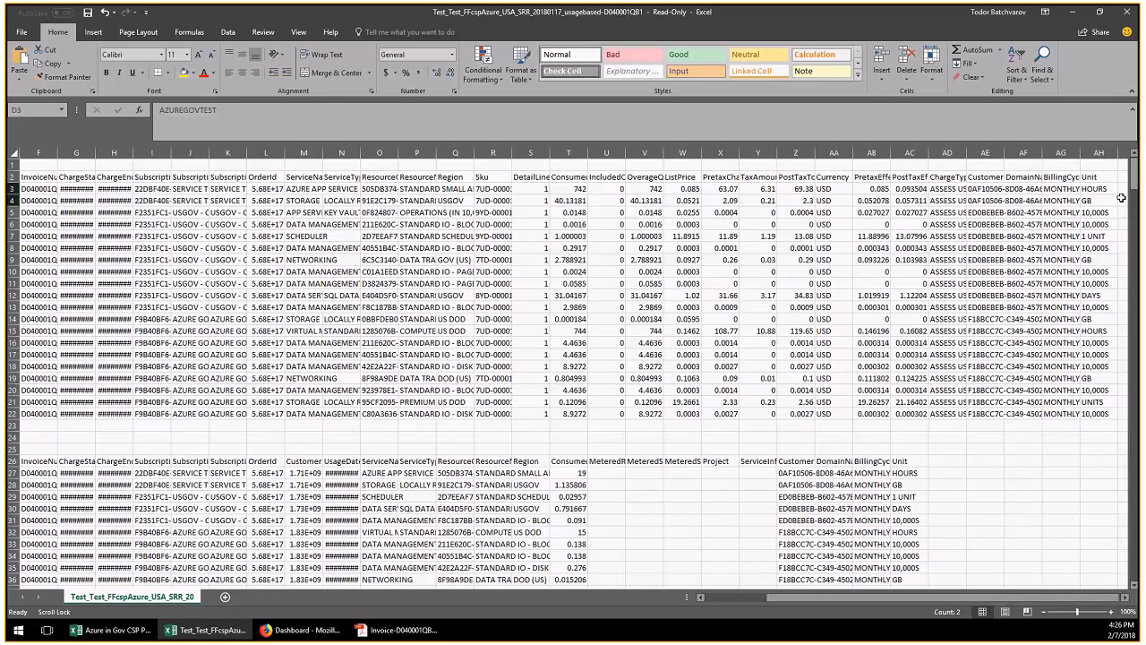
pyautogui.doubleClick(1081, 152)
pyautogui.doubleClick(1024, 165)
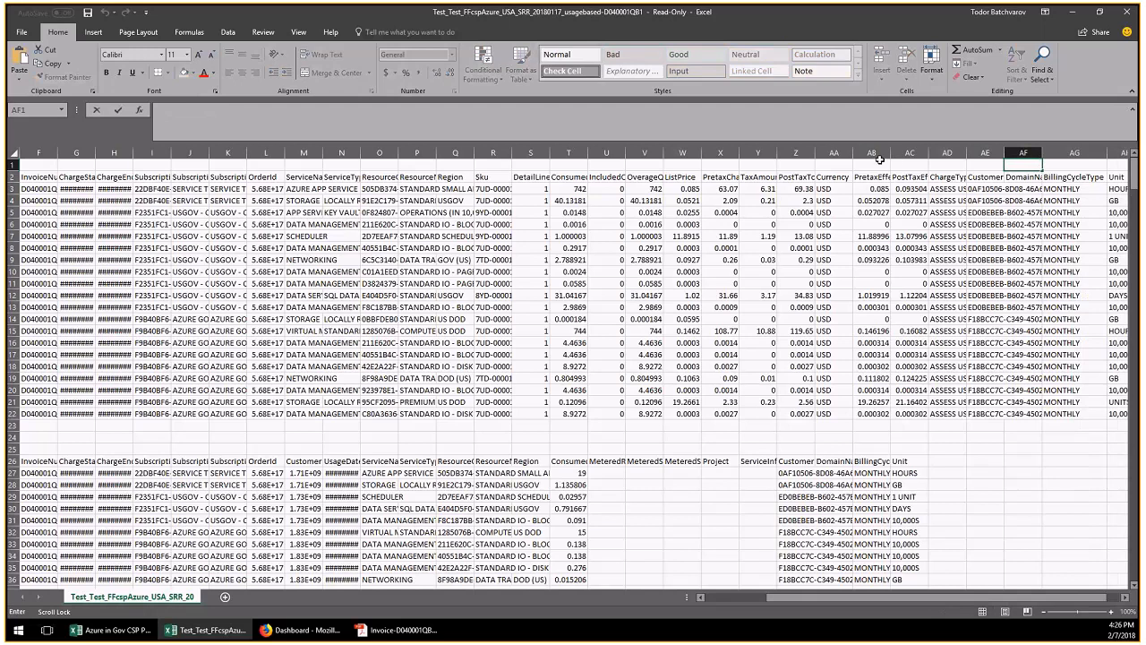
pyautogui.doubleClick(814, 153)
pyautogui.moveTo(925, 189); pyautogui.dragTo(926, 258)
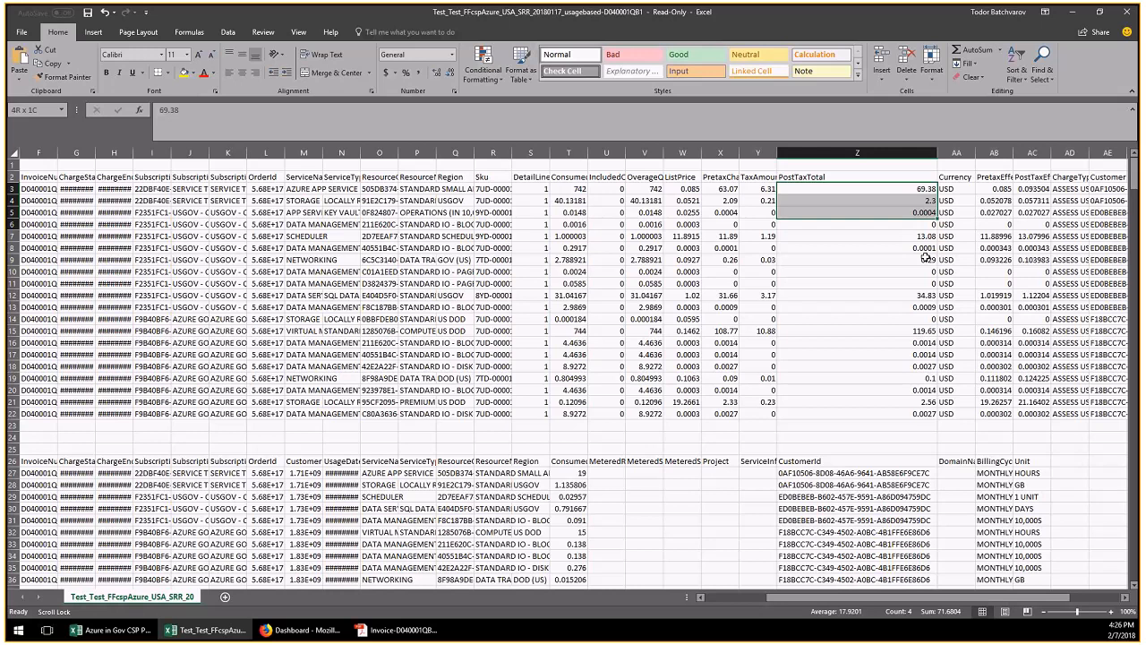
pyautogui.moveTo(926, 258); pyautogui.dragTo(942, 413)
# Scroll through the reconciliation sheet's rows, then switch back to the Partner Center dashboard
pyautogui.scroll(-1, 921, 246)
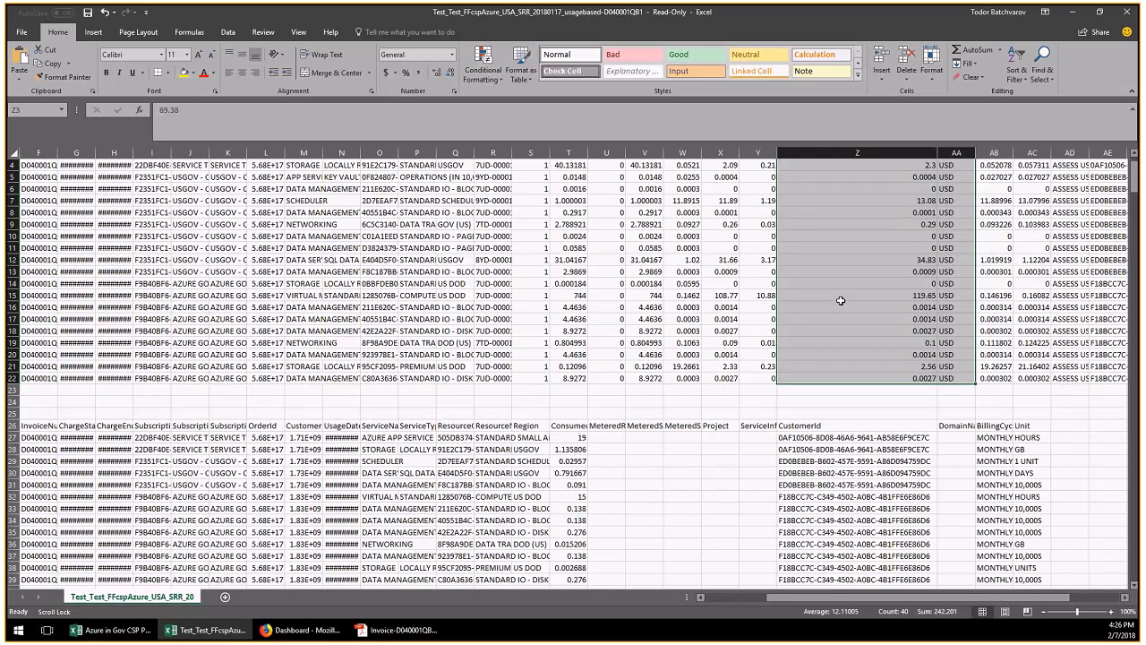
pyautogui.scroll(-20, 841, 300)
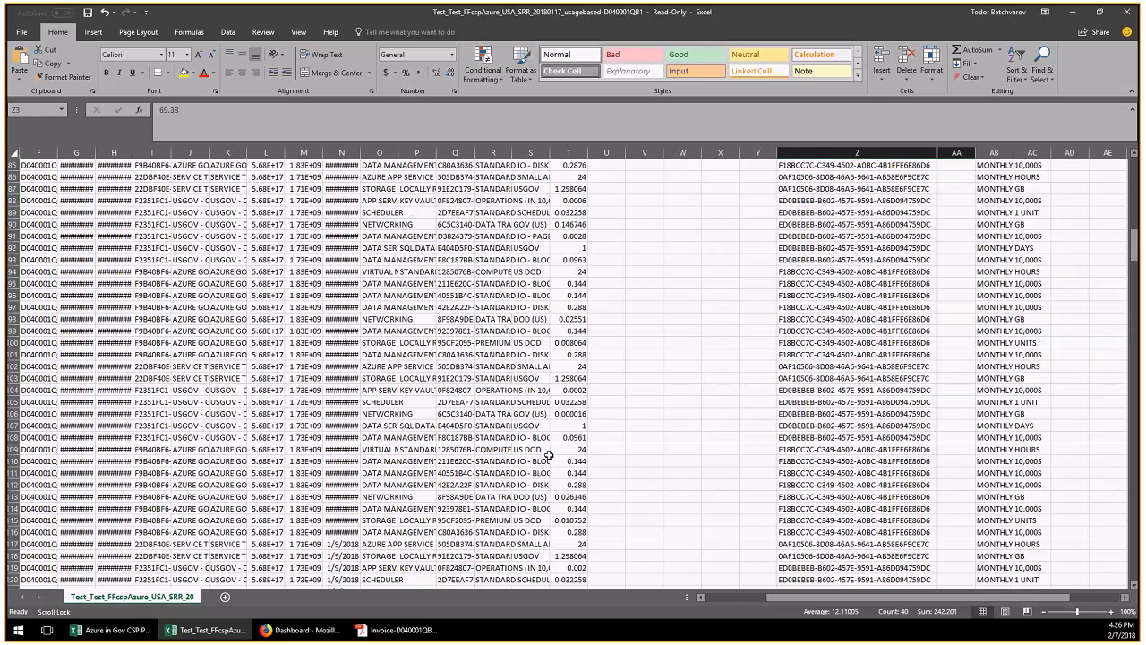
pyautogui.scroll(-14, 549, 455)
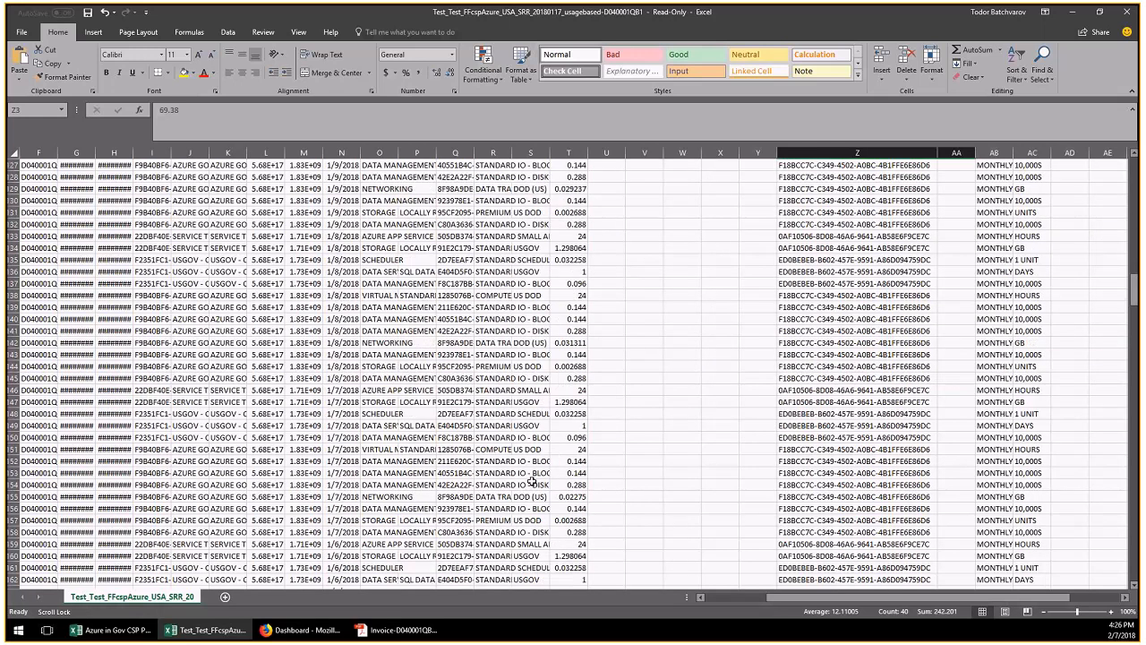
pyautogui.scroll(-1, 532, 481)
pyautogui.moveTo(846, 598); pyautogui.dragTo(794, 606)
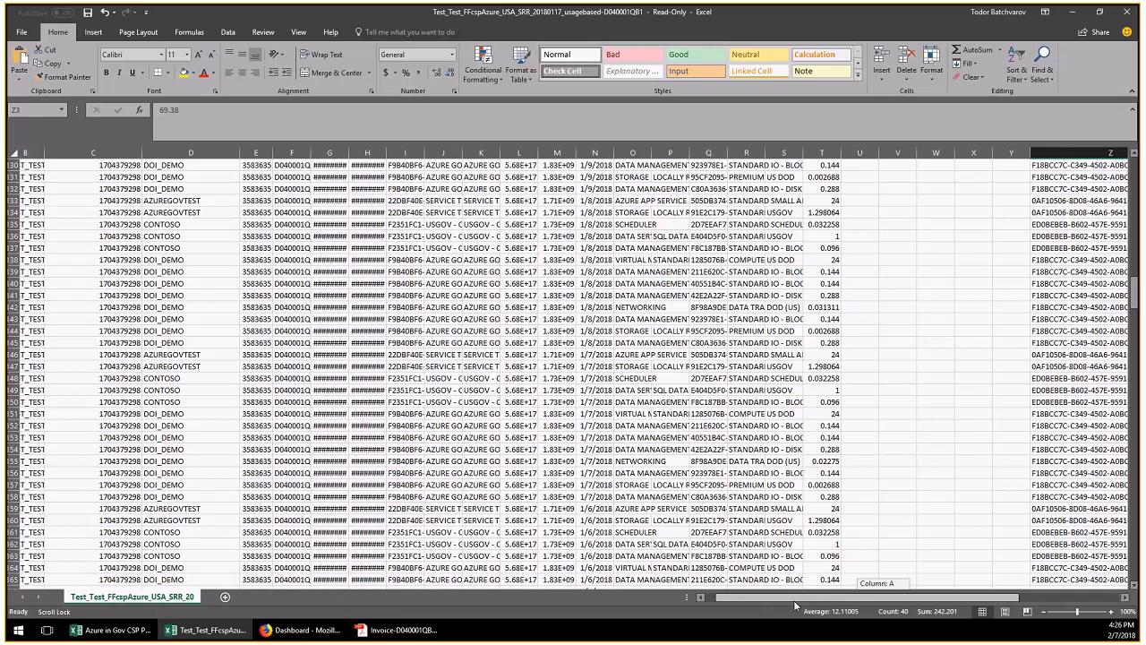
pyautogui.scroll(-15, 307, 463)
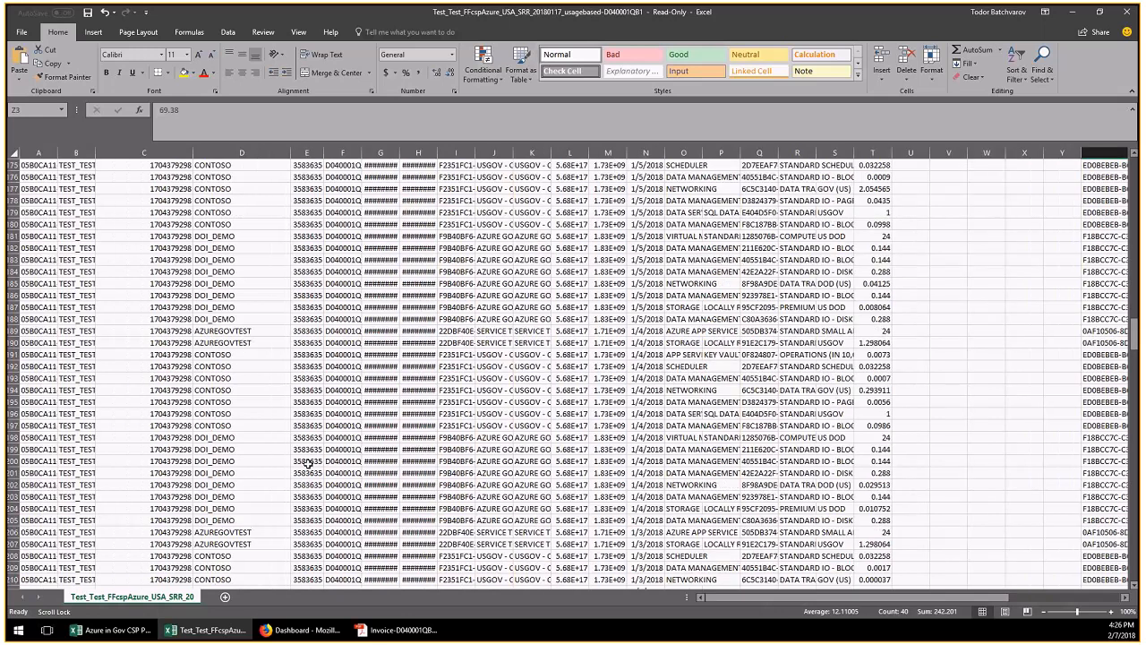
pyautogui.scroll(13, 519, 436)
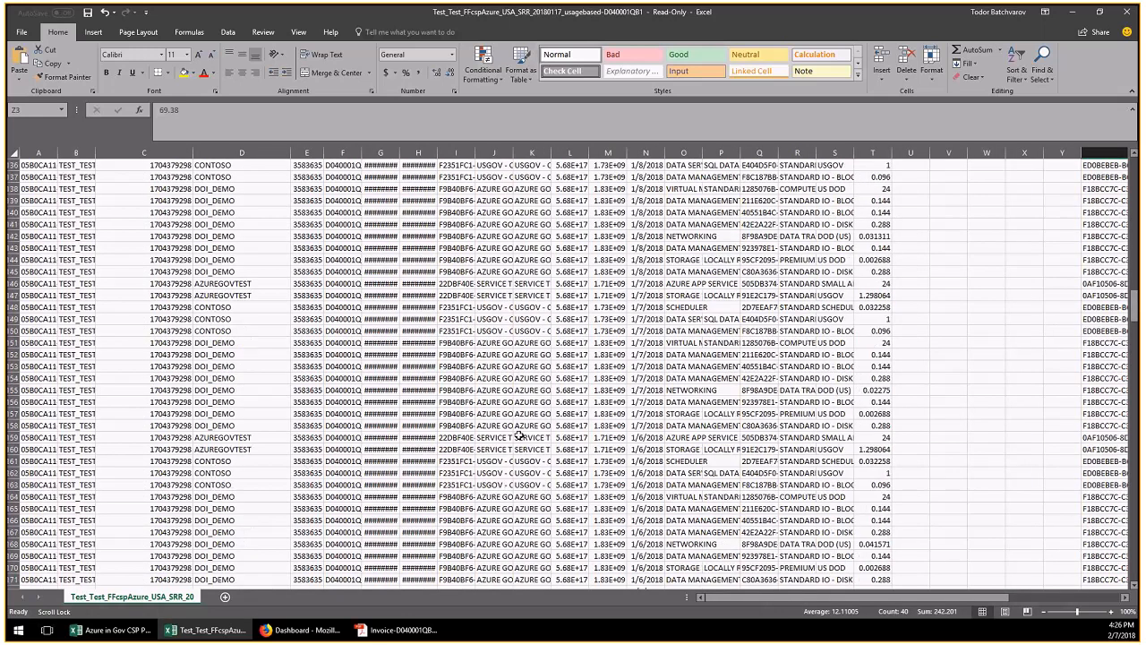
pyautogui.scroll(14, 519, 436)
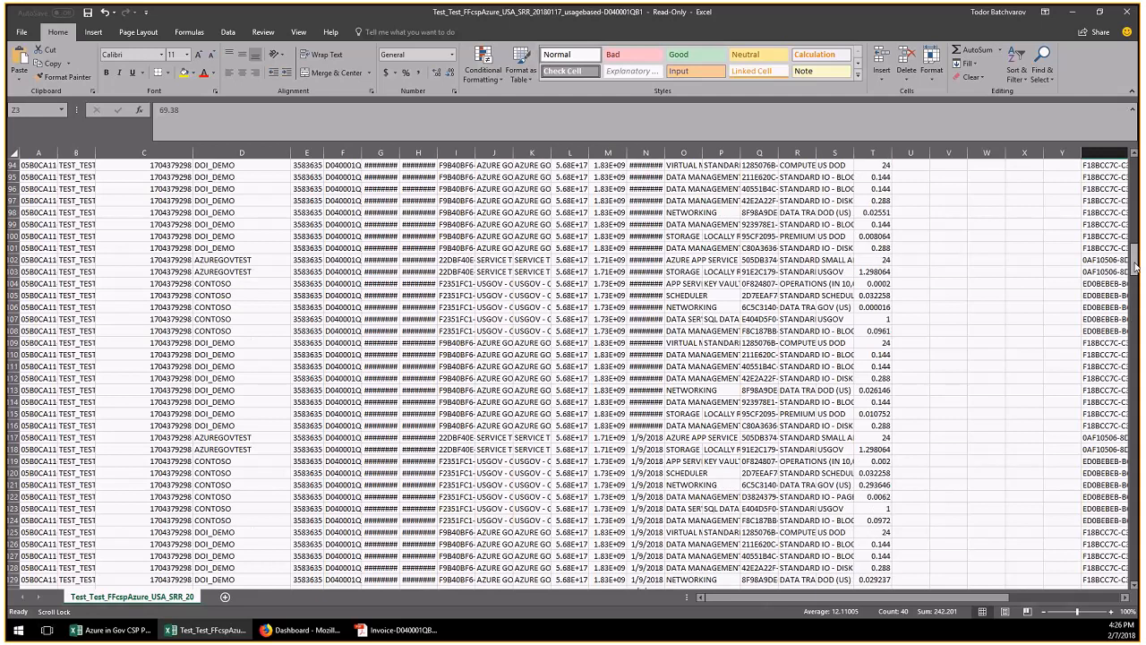
pyautogui.moveTo(1136, 266); pyautogui.dragTo(1135, 170)
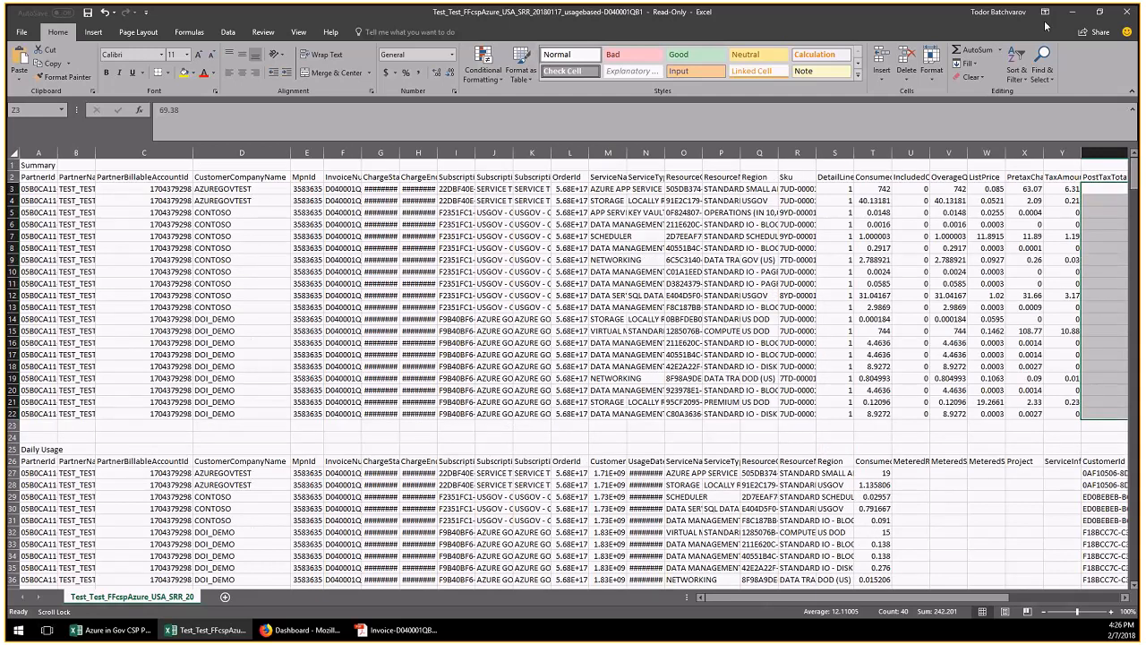
pyautogui.hotkey('alt', 'Tab')
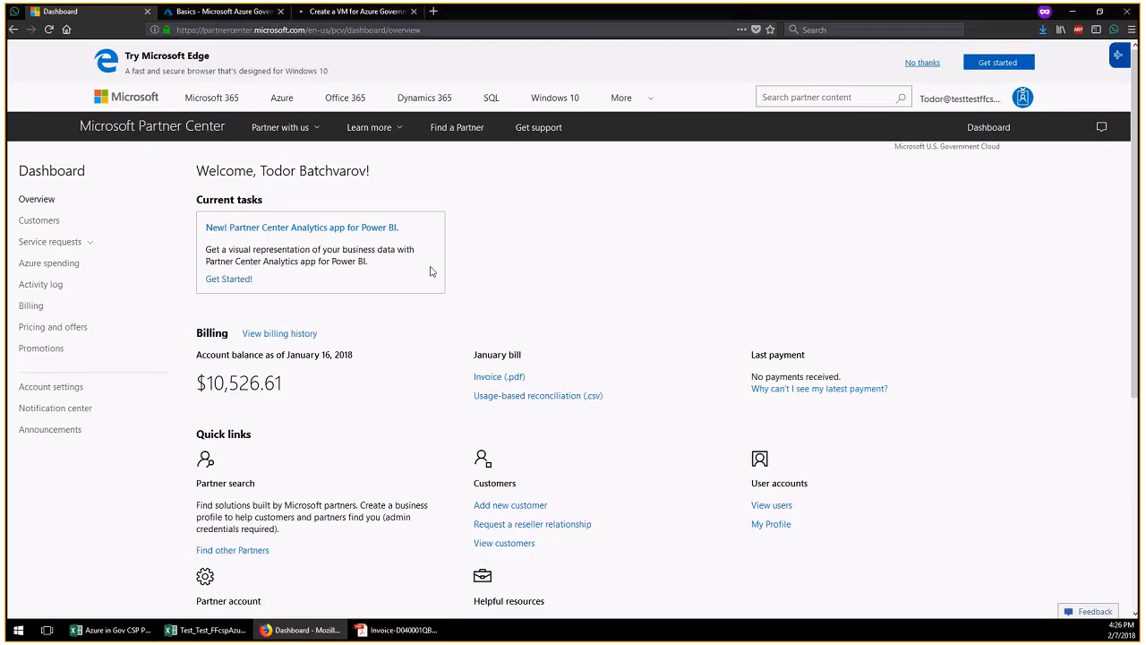